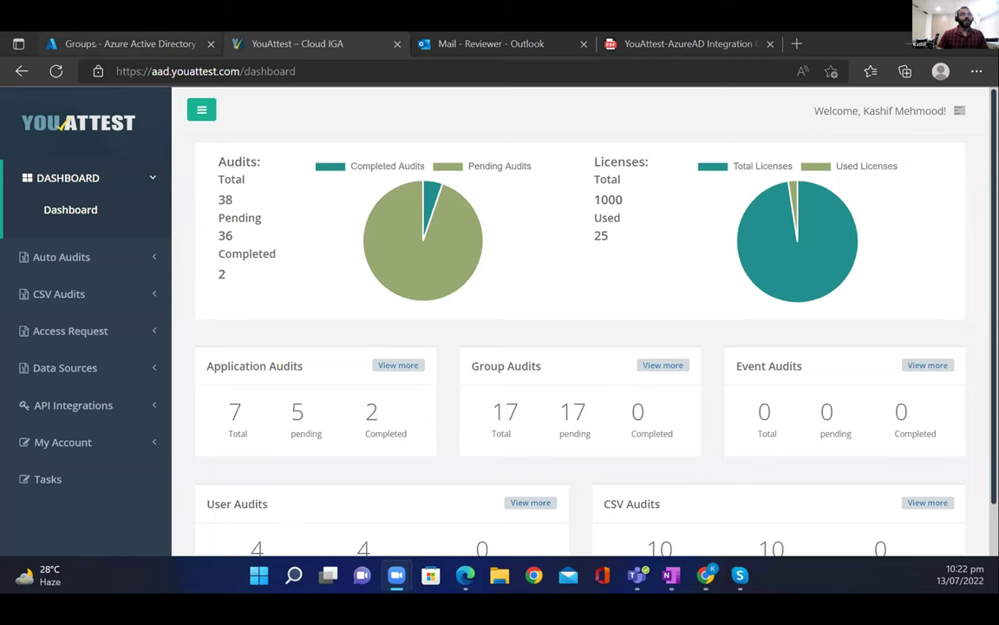
Step: Open the form for adding a new Azure API integration and look over its credential fields and single sign-on option
key("ctrl+Page_Up")
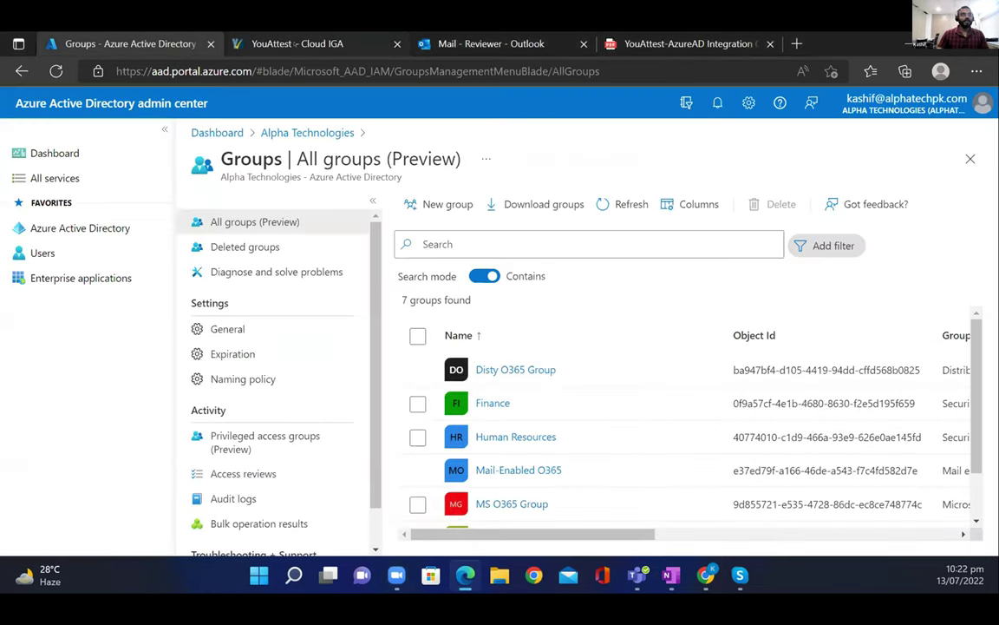
left_click(295, 43)
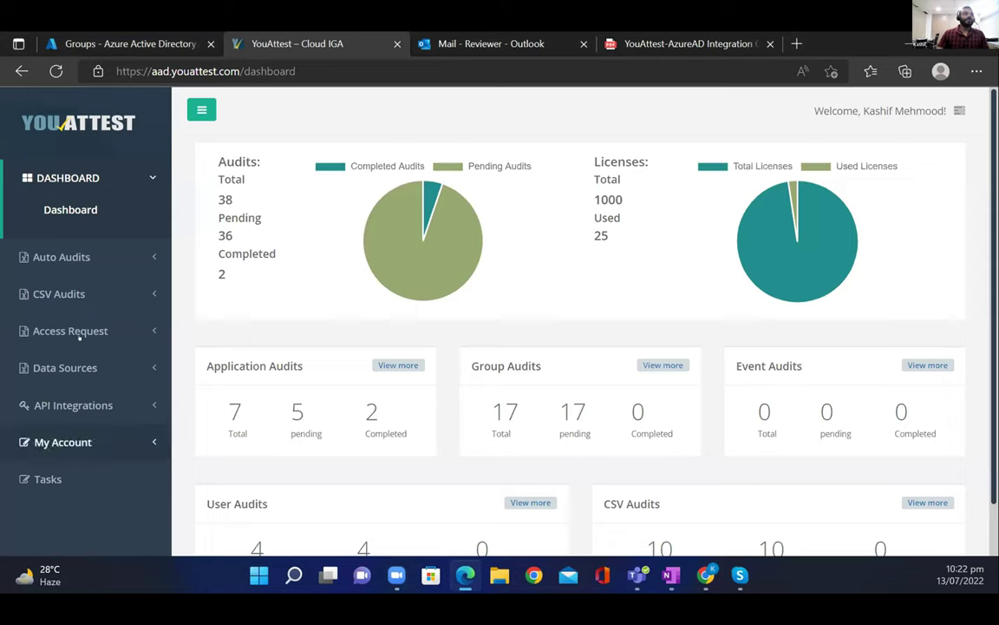
left_click(71, 405)
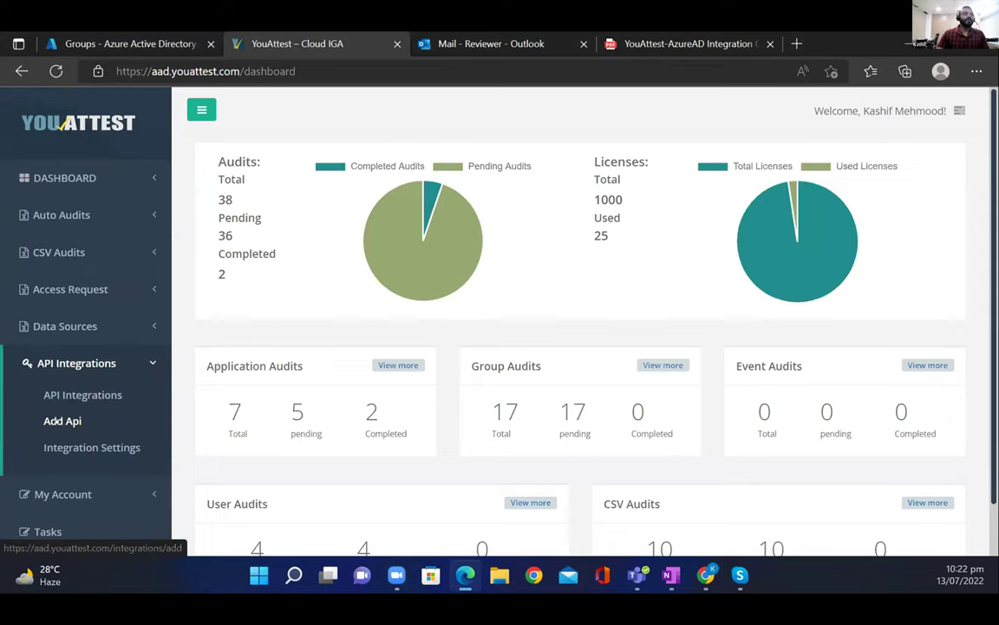
left_click(60, 420)
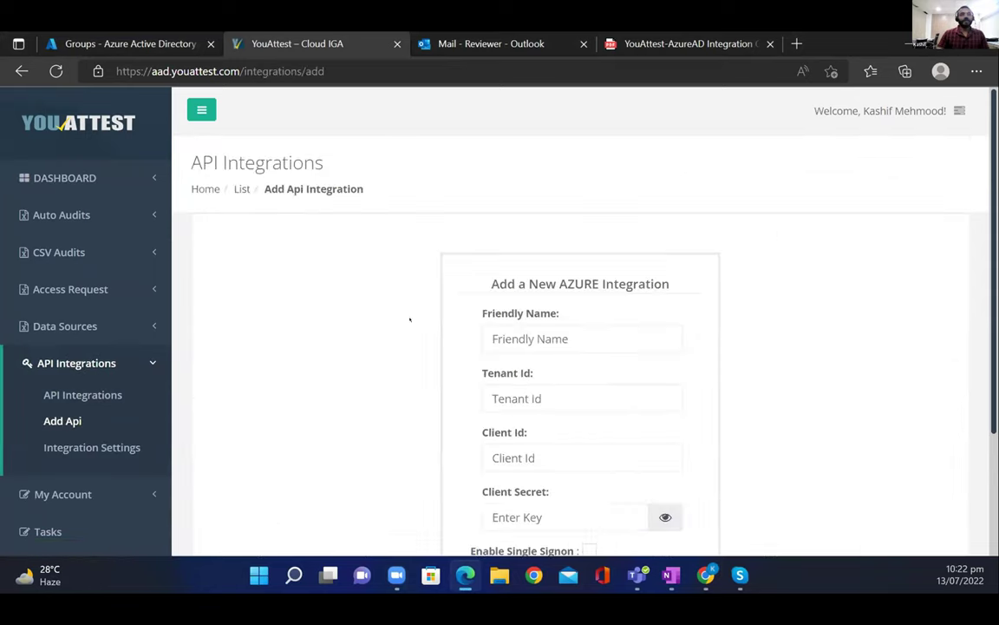
scroll(467, 302, "down", 1)
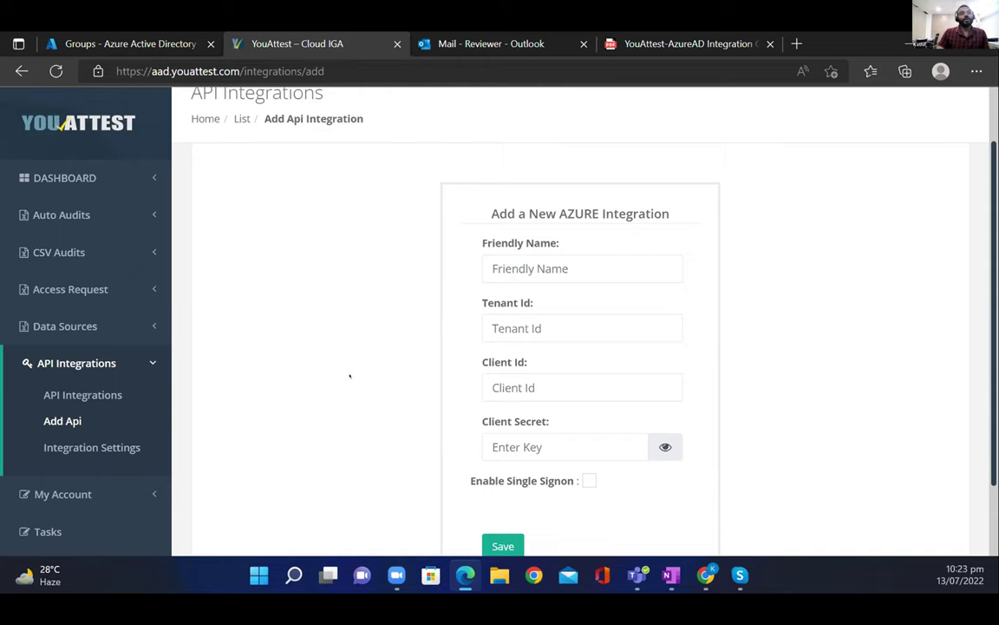
scroll(344, 373, "down", 1)
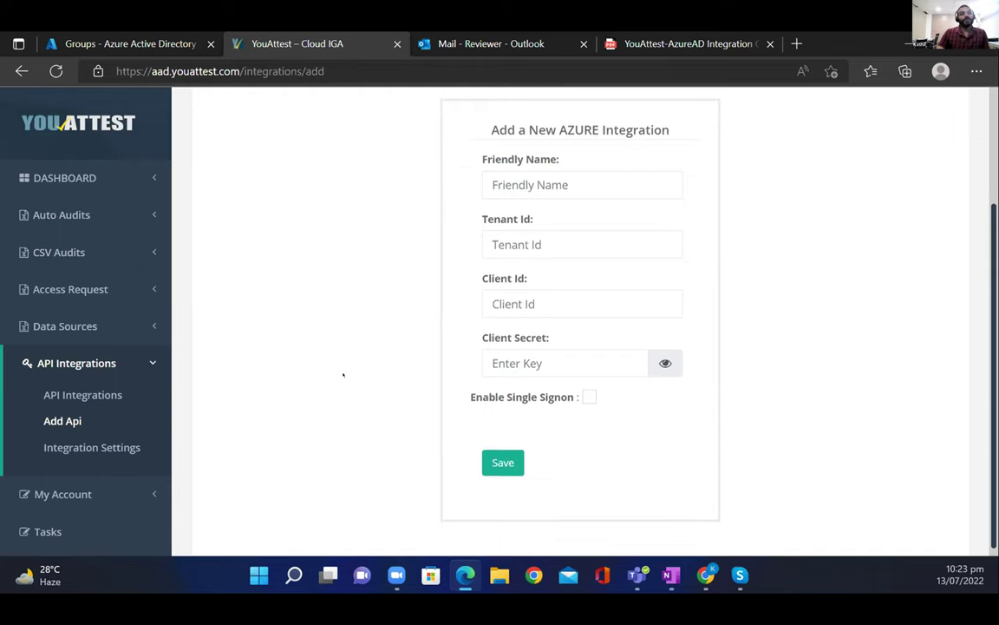
left_click(588, 389)
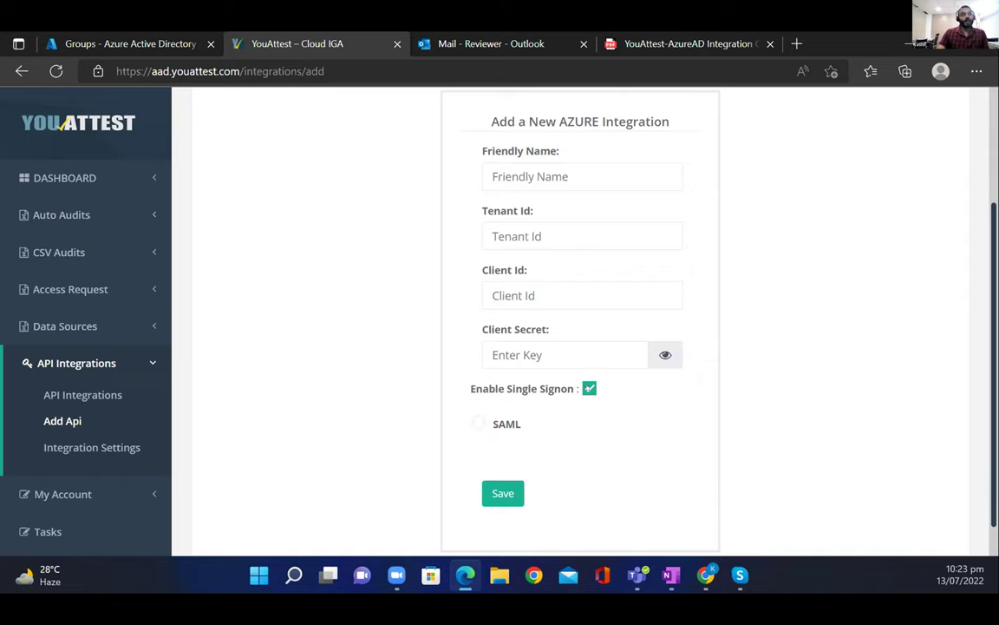
left_click(589, 388)
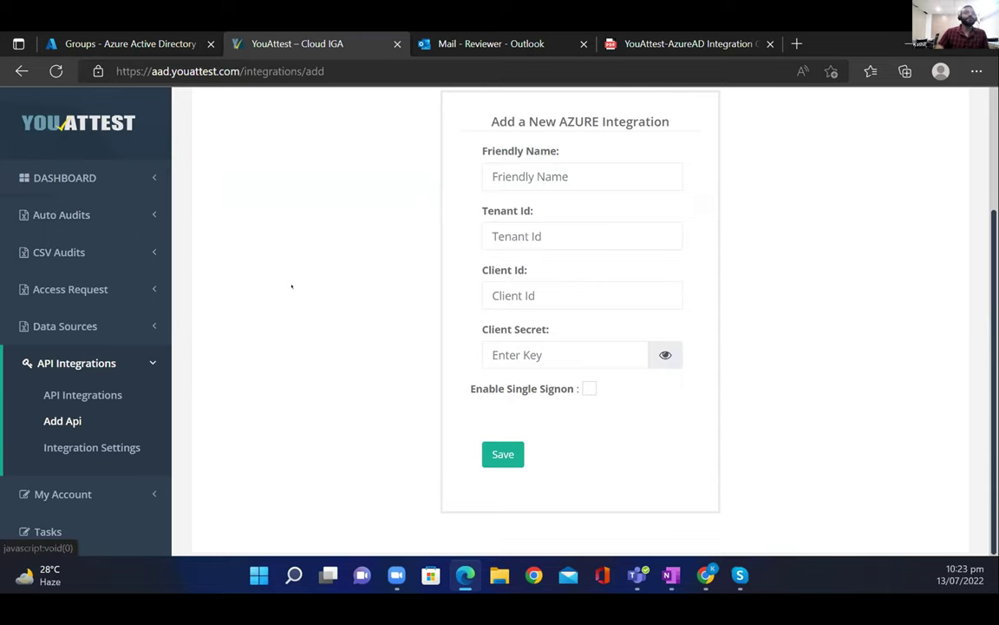
Step: Return to the dashboard overview and open the list of active application audits
left_click(63, 175)
left_click(70, 204)
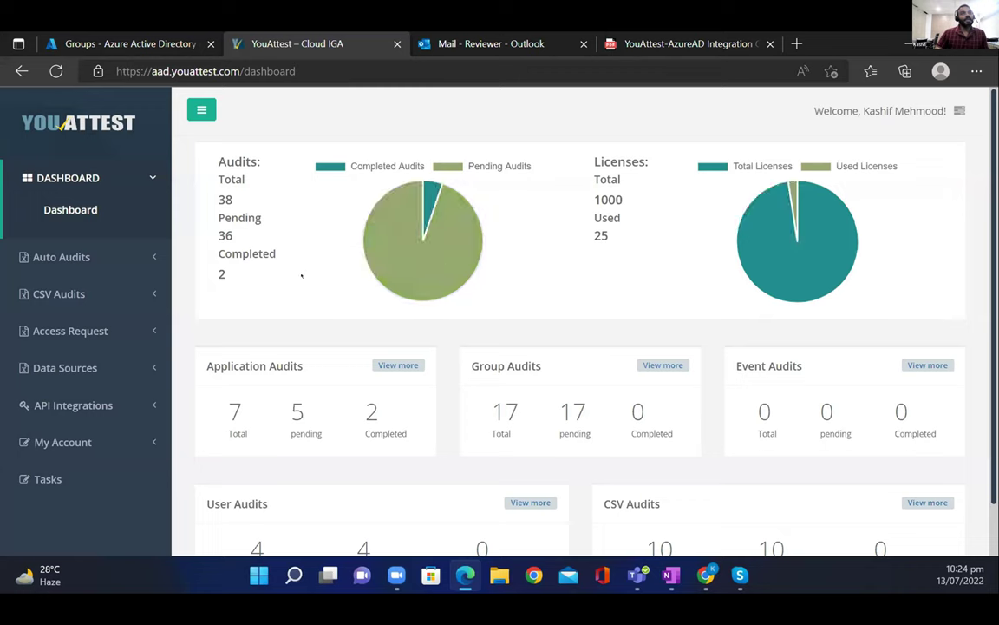
left_click(62, 249)
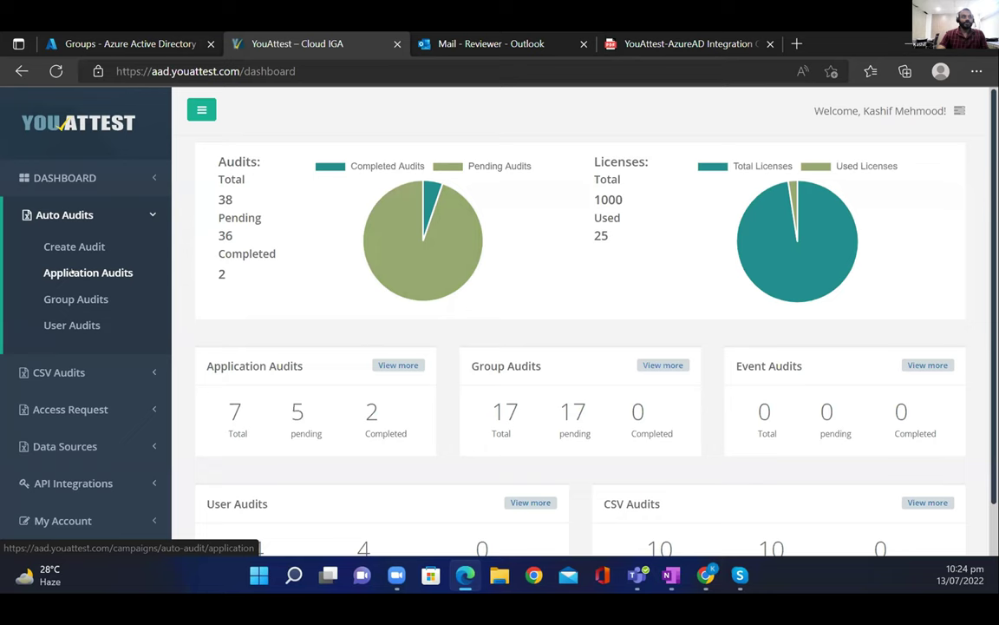
left_click(71, 272)
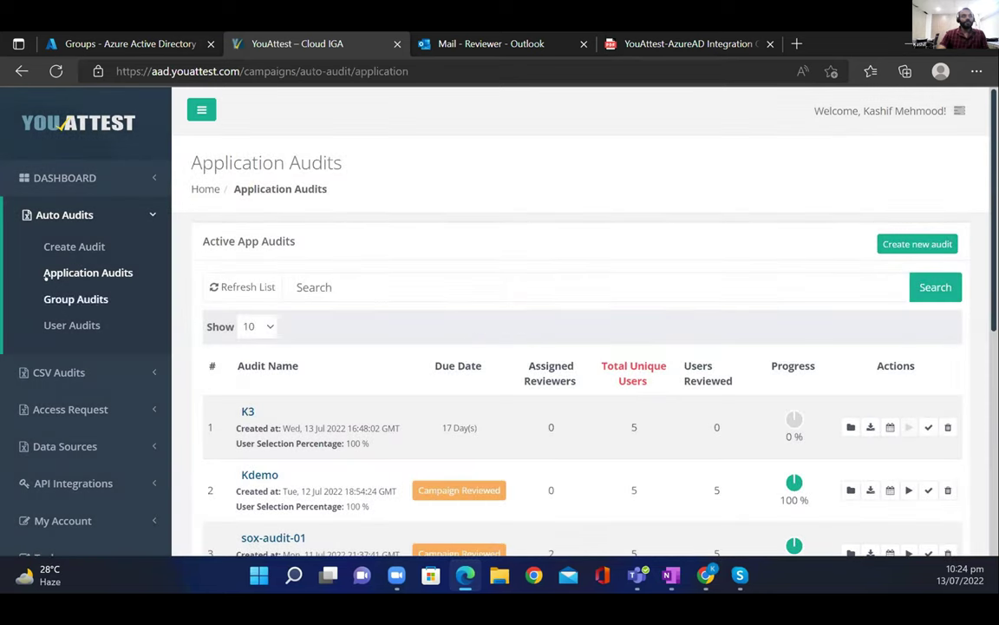
Step: Fill in a new application audit with API source AAD, audit name K3 and due date 30/07/2022
left_click(96, 239)
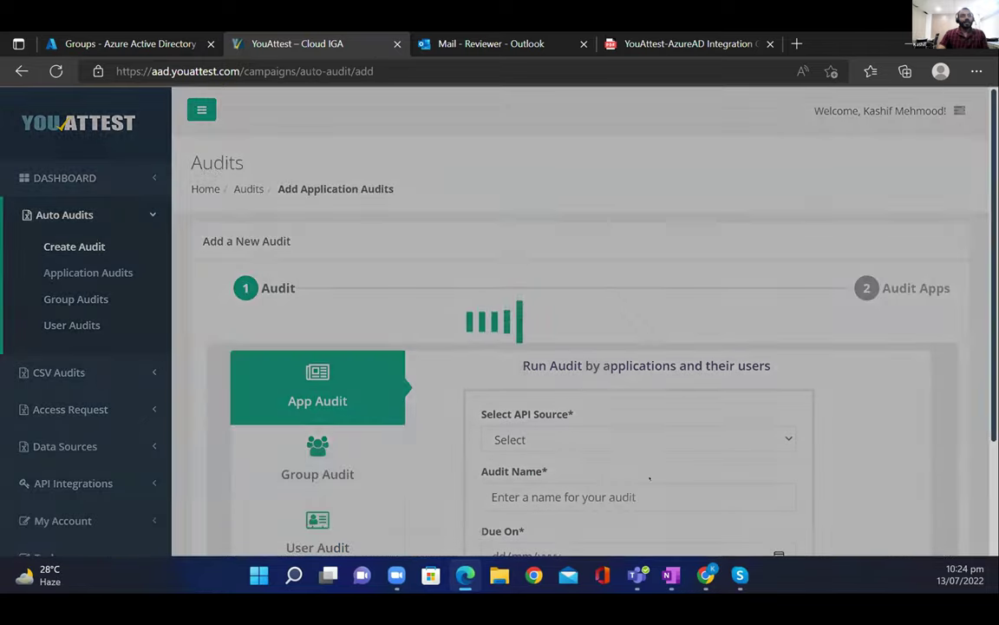
left_click(618, 440)
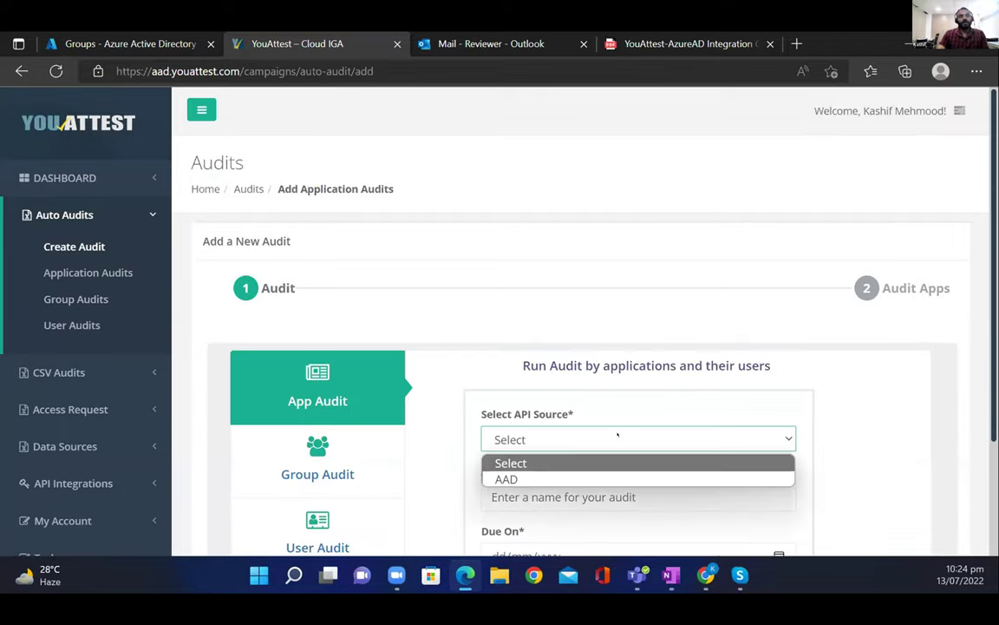
left_click(527, 479)
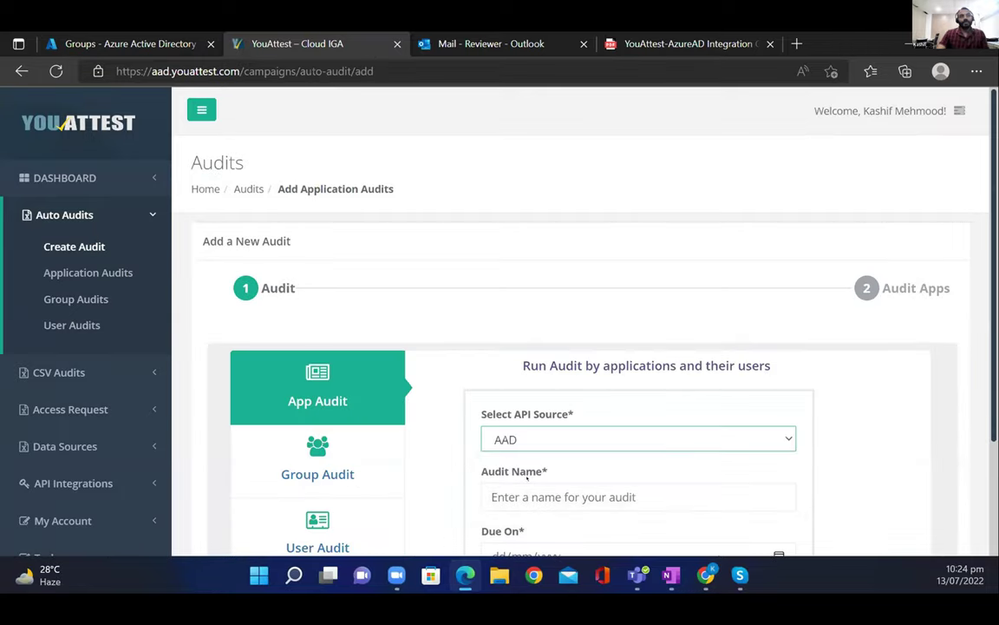
scroll(554, 488, "down", 2)
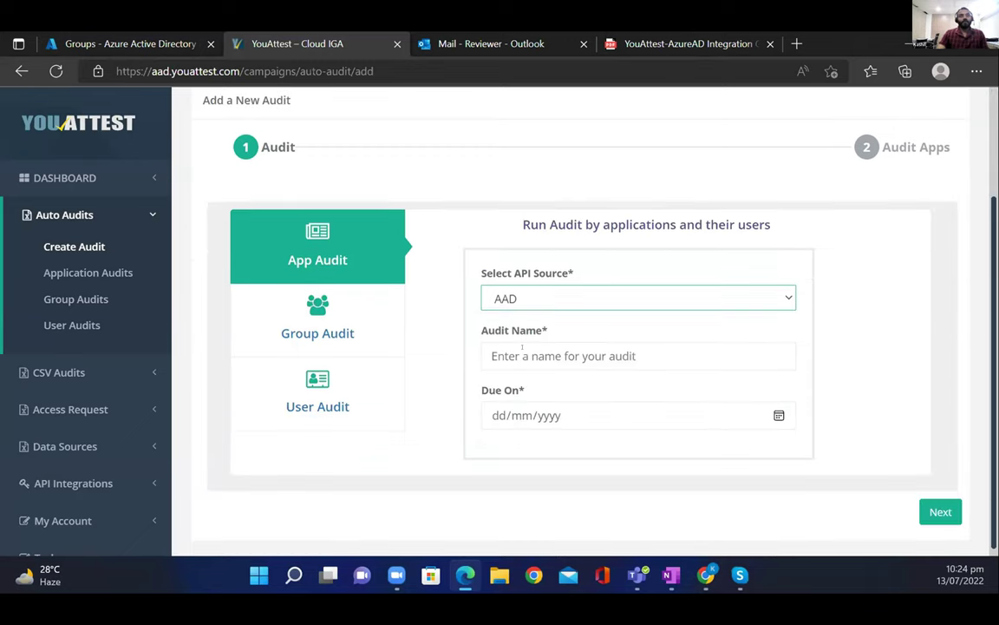
left_click(523, 351)
type("K3")
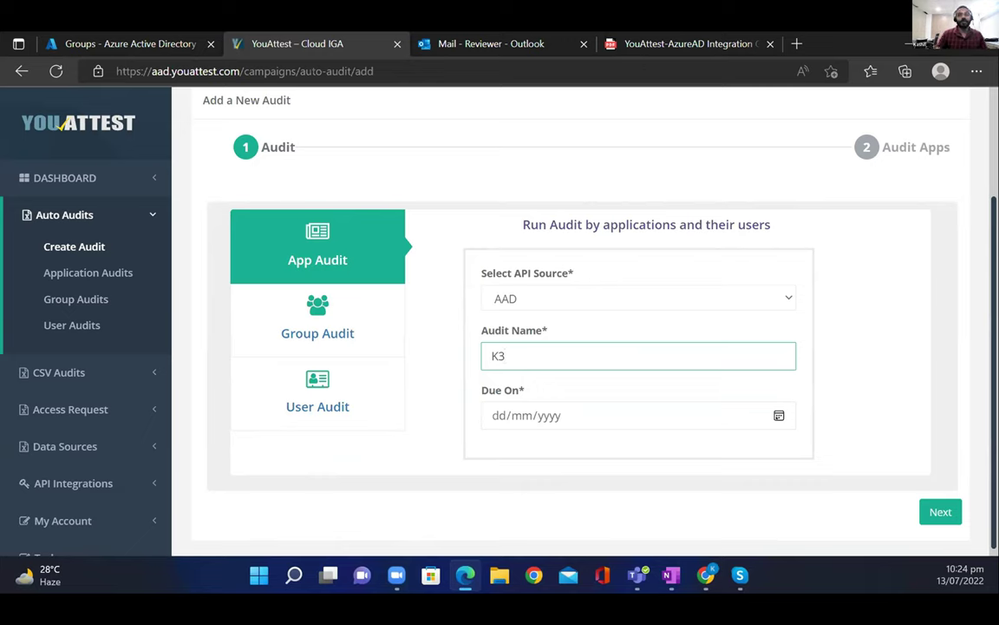
left_click(529, 414)
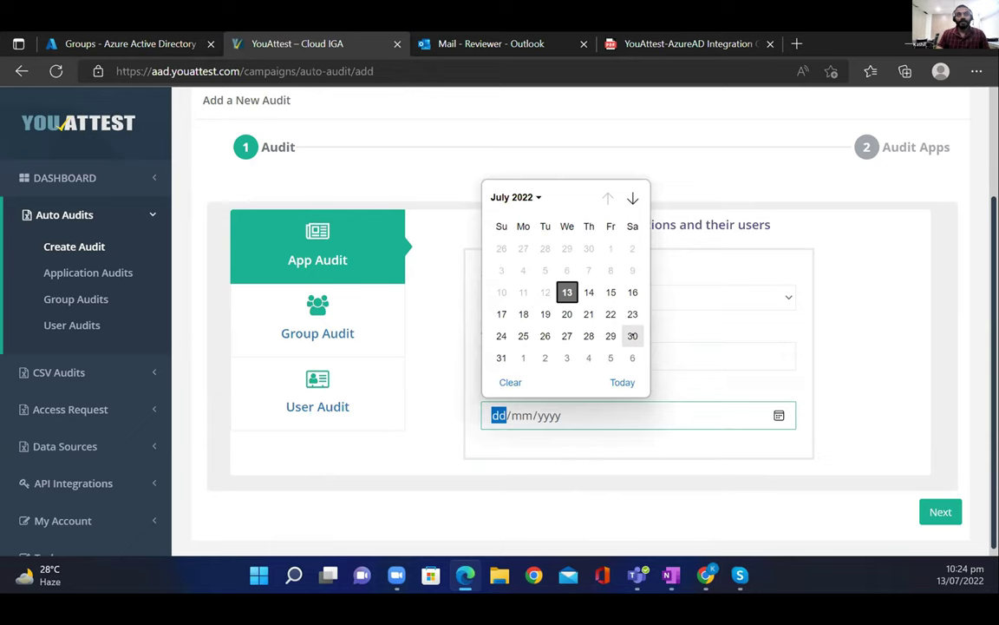
left_click(632, 335)
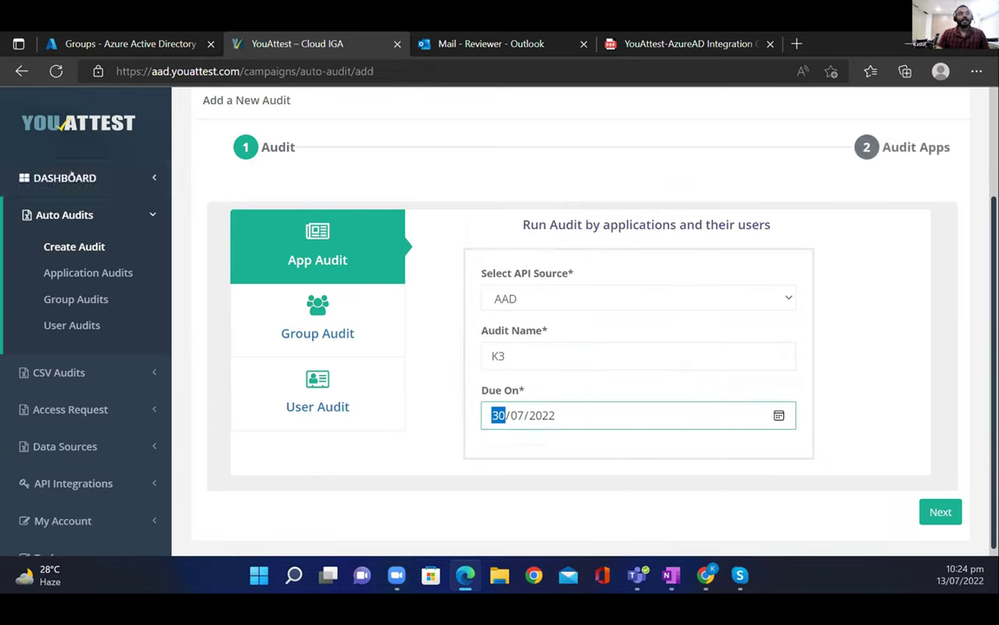
Step: Open the existing K3 audit from the application audits list and go to its user entries
left_click(89, 272)
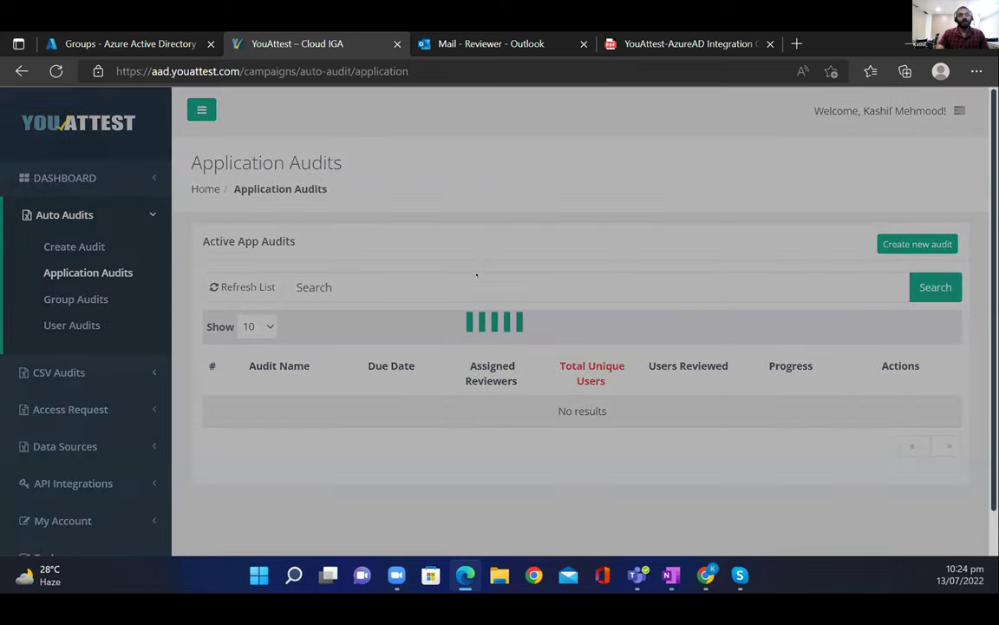
scroll(260, 216, "down", 3)
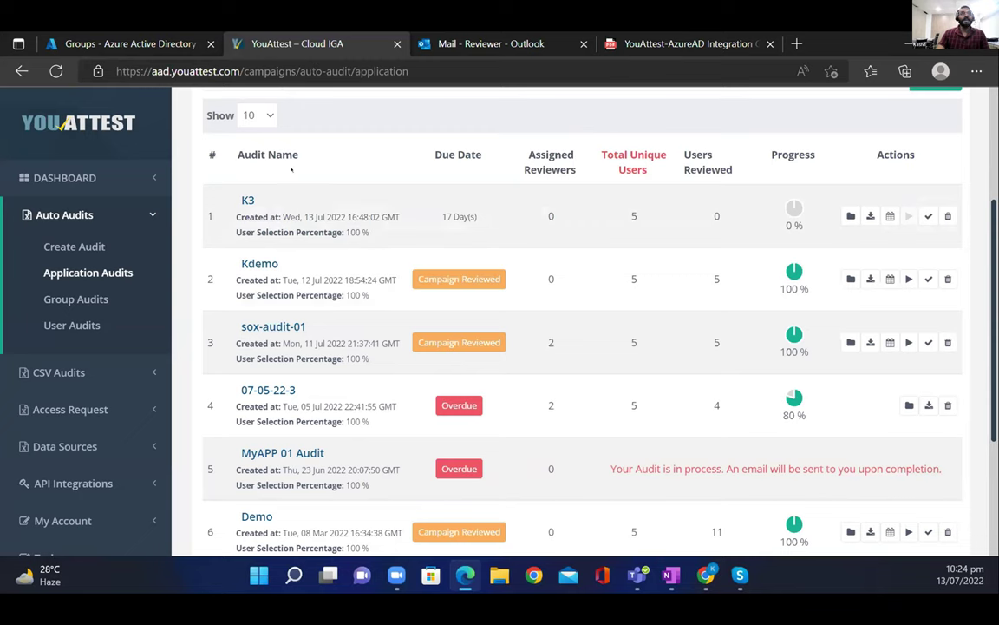
left_click(247, 200)
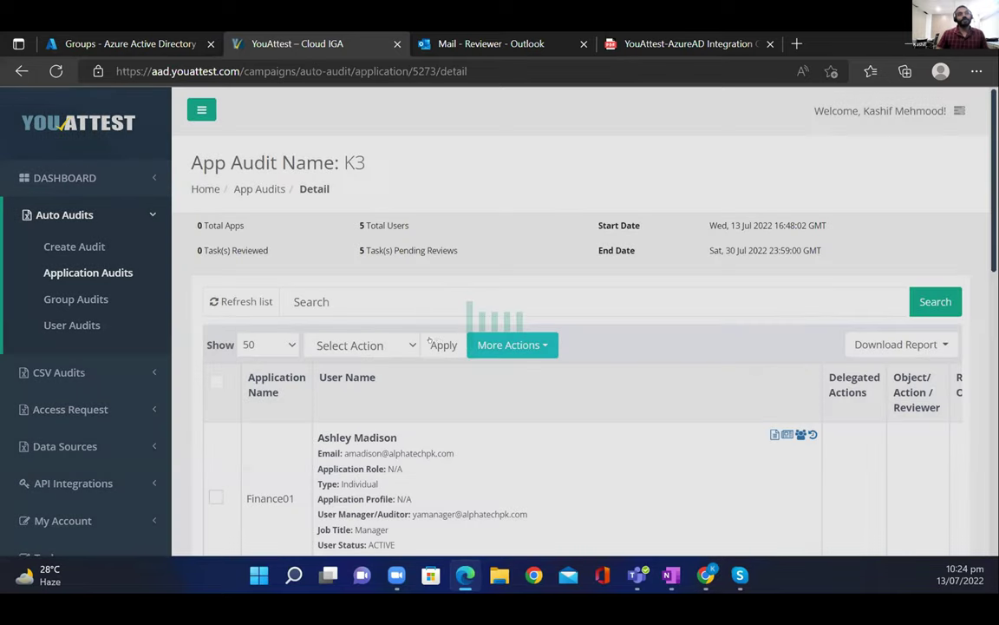
scroll(416, 334, "down", 3)
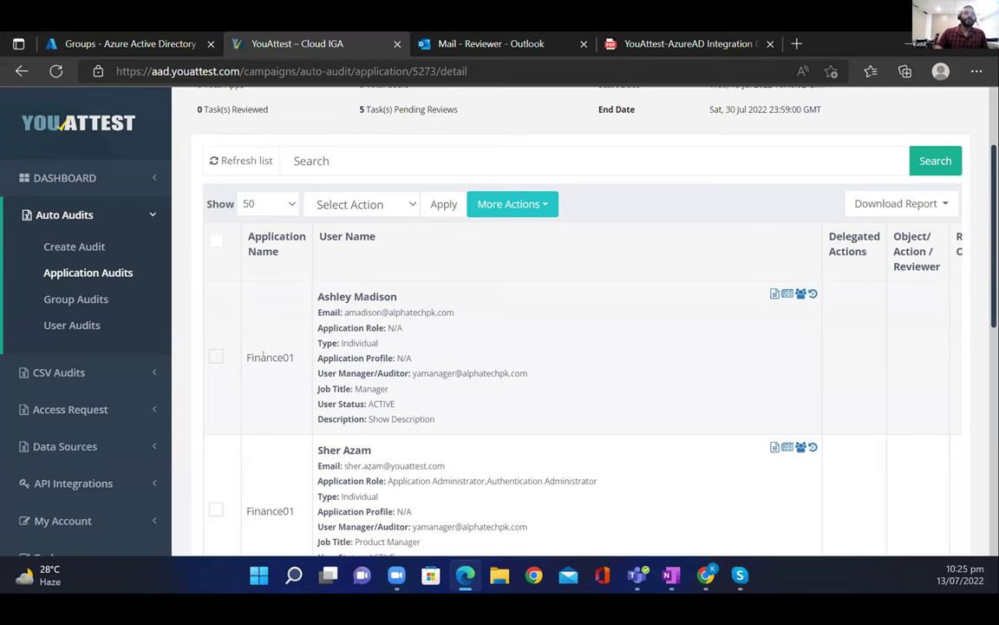
scroll(254, 346, "down", 2)
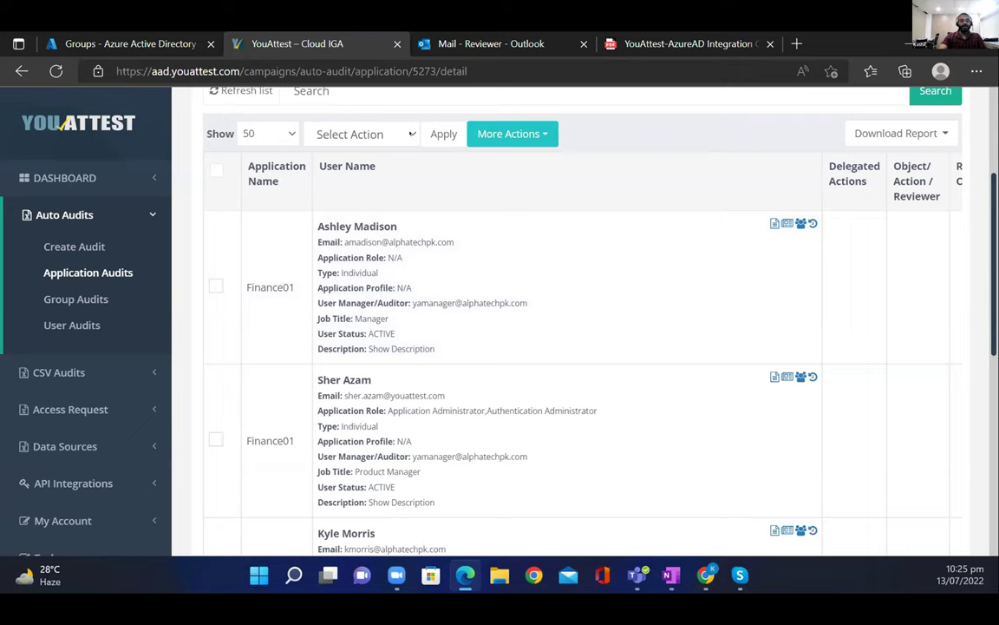
Step: Examine the available review actions, the Auto Delegate option and the manager/auditor assigned to the first user in the K3 audit
left_click(412, 132)
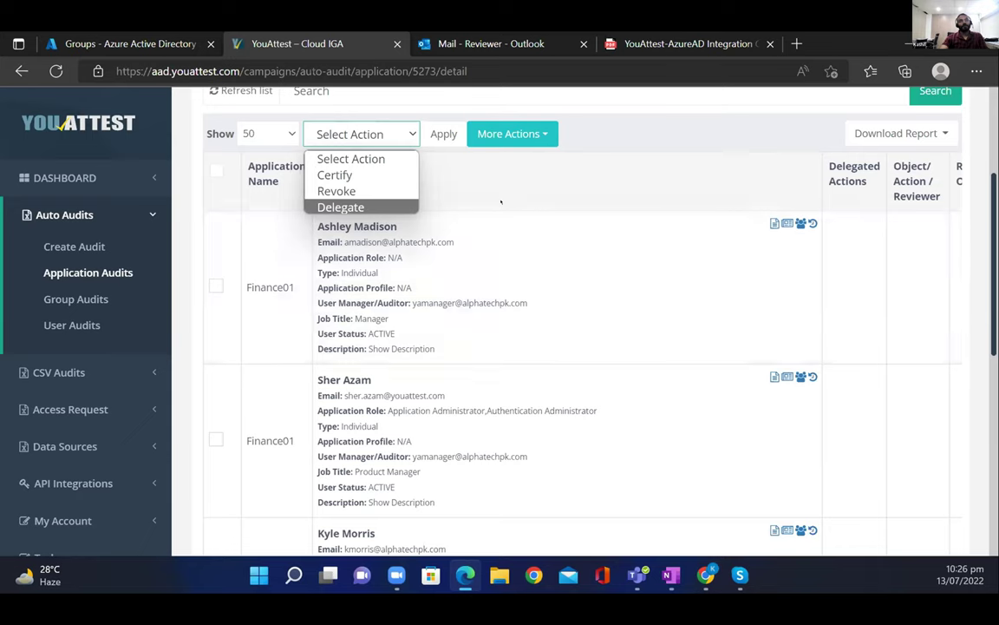
left_click(452, 185)
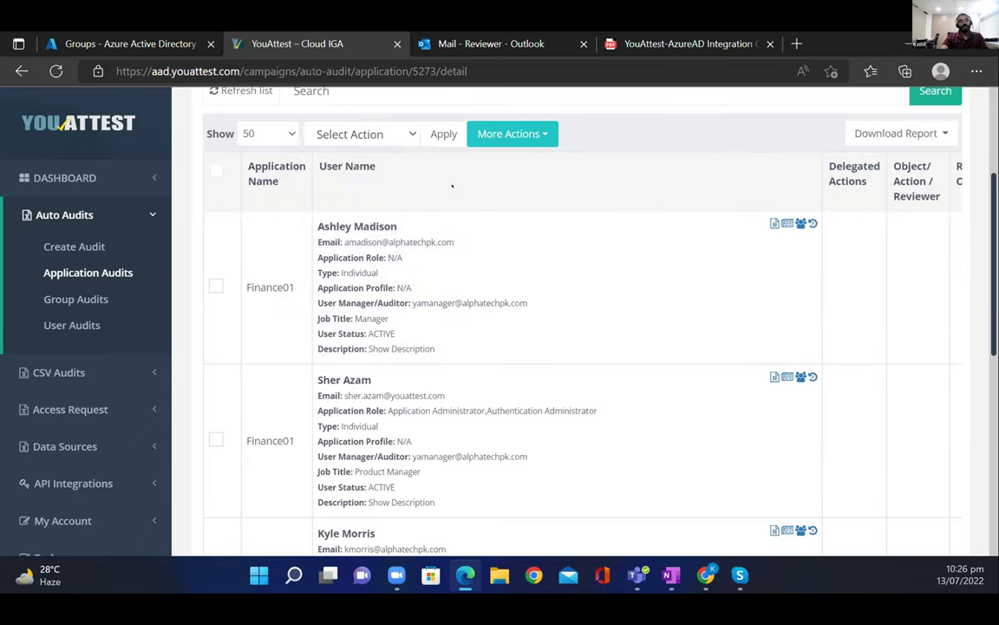
left_click(513, 137)
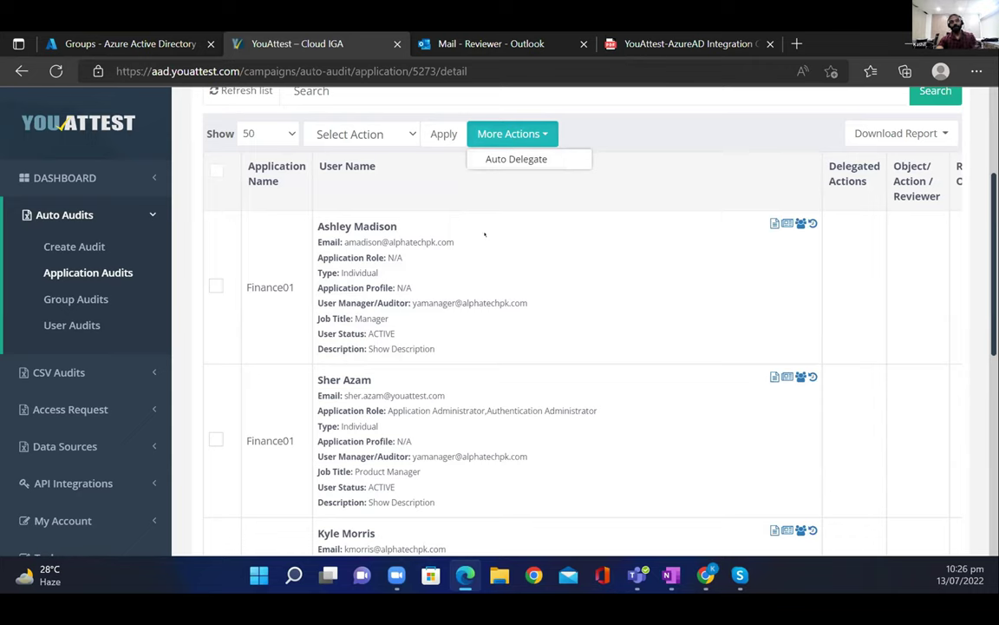
left_click_drag(526, 303, 411, 302)
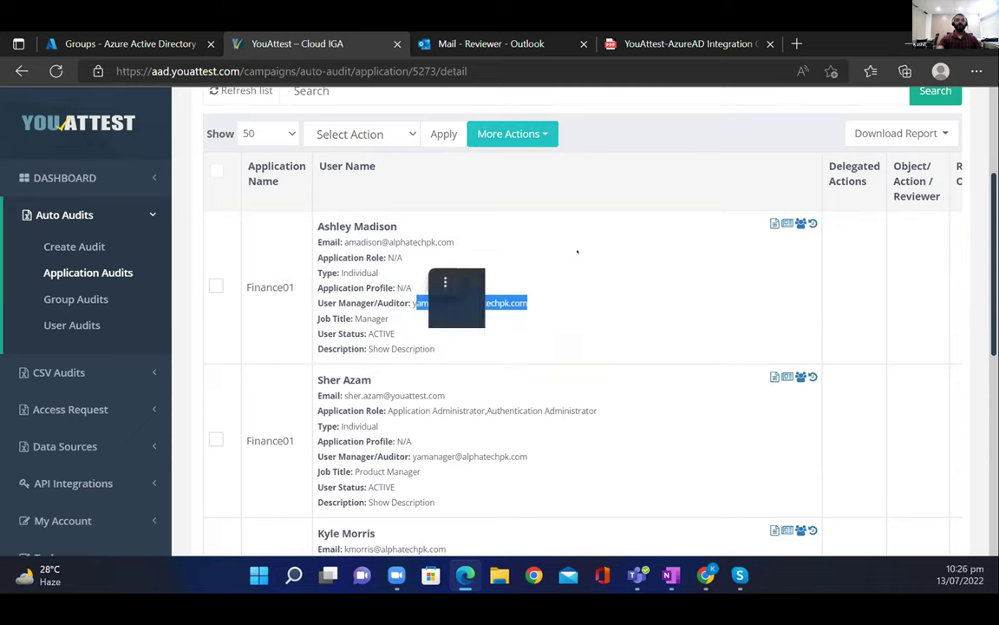
left_click(476, 201)
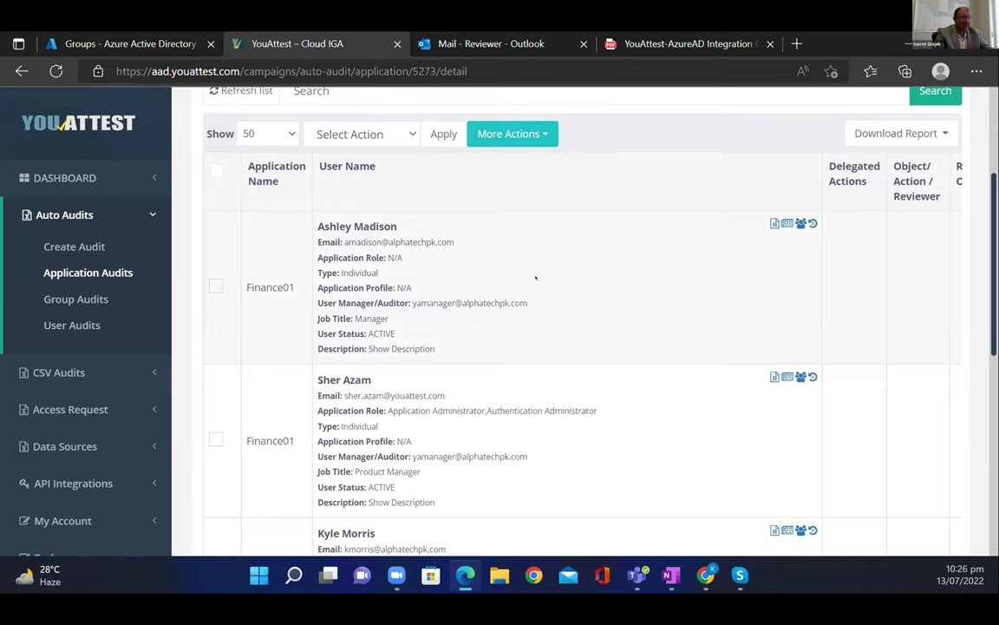
left_click_drag(534, 308, 405, 303)
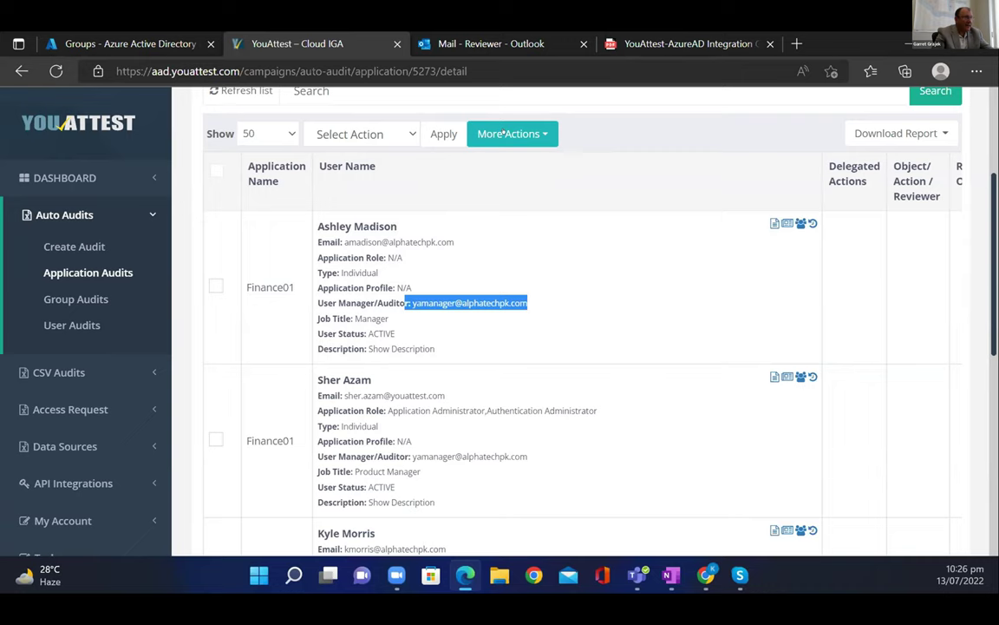
left_click(504, 133)
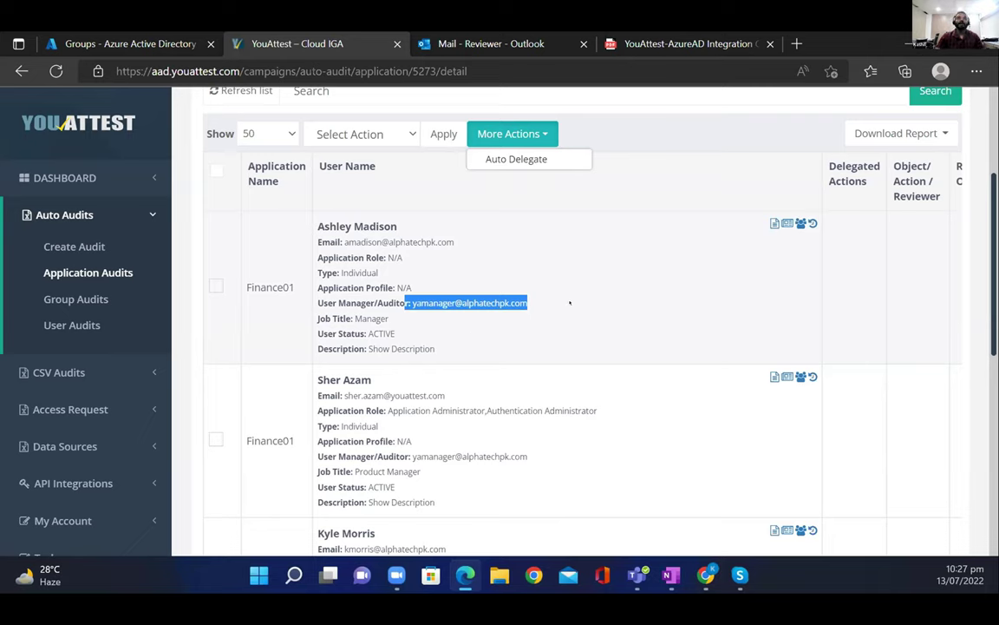
left_click(508, 305)
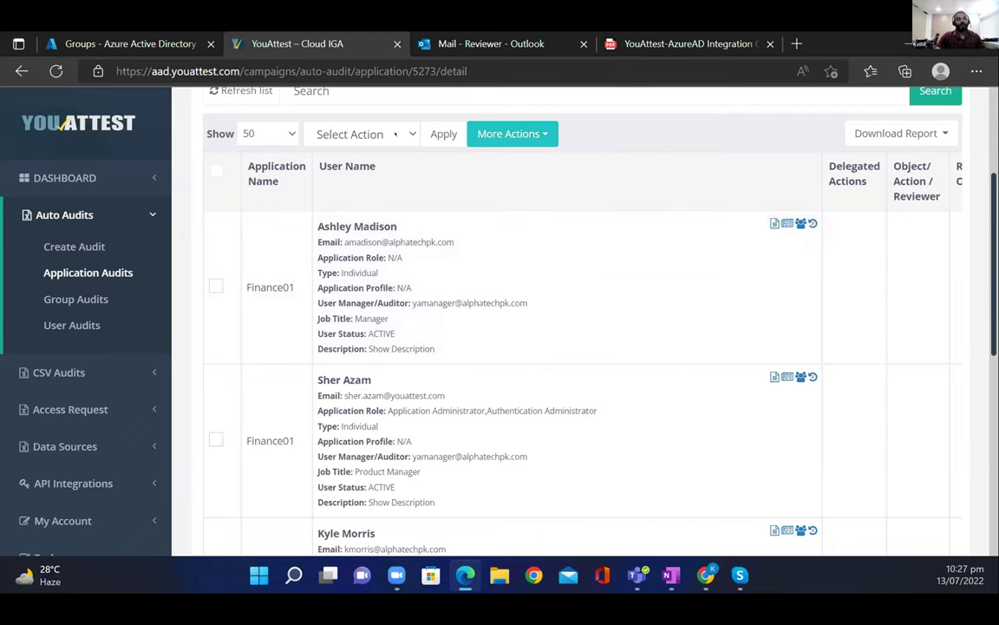
left_click(355, 133)
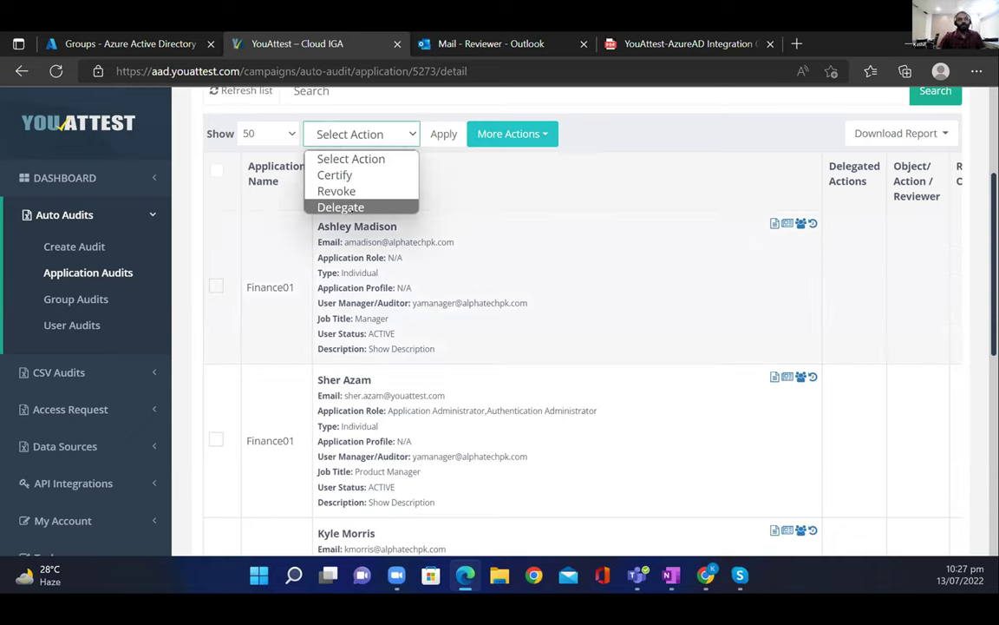
left_click(496, 185)
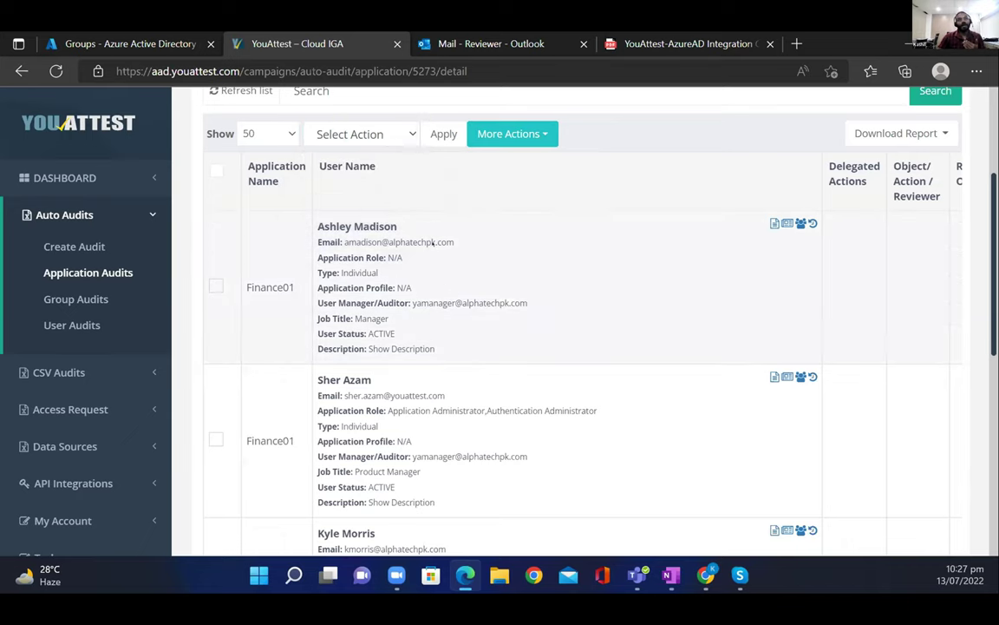
Step: Select the first user entry in the K3 audit and apply the Certify action to it
left_click(216, 286)
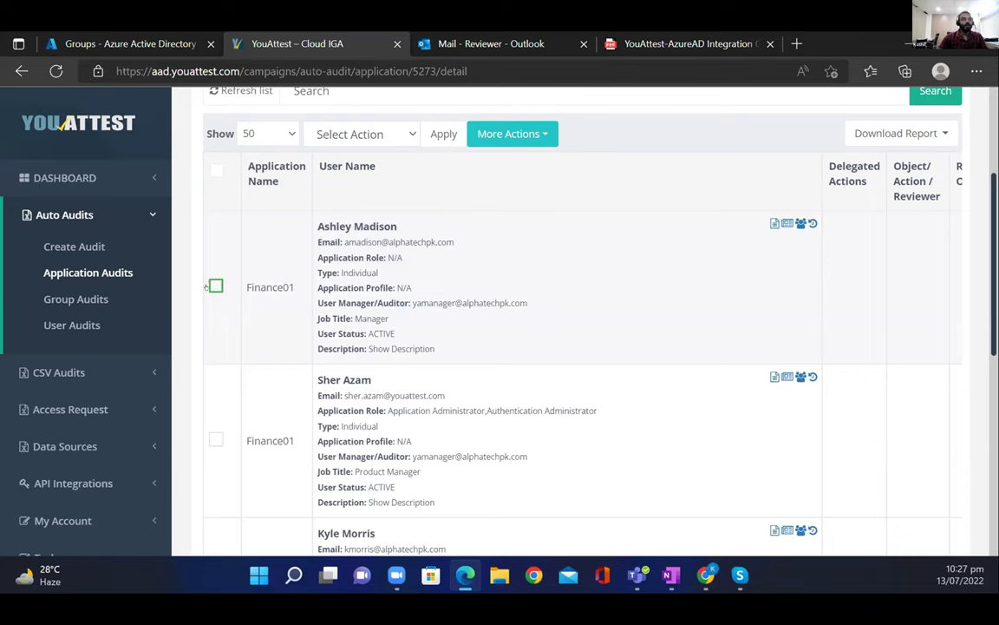
scroll(284, 243, "up", 3)
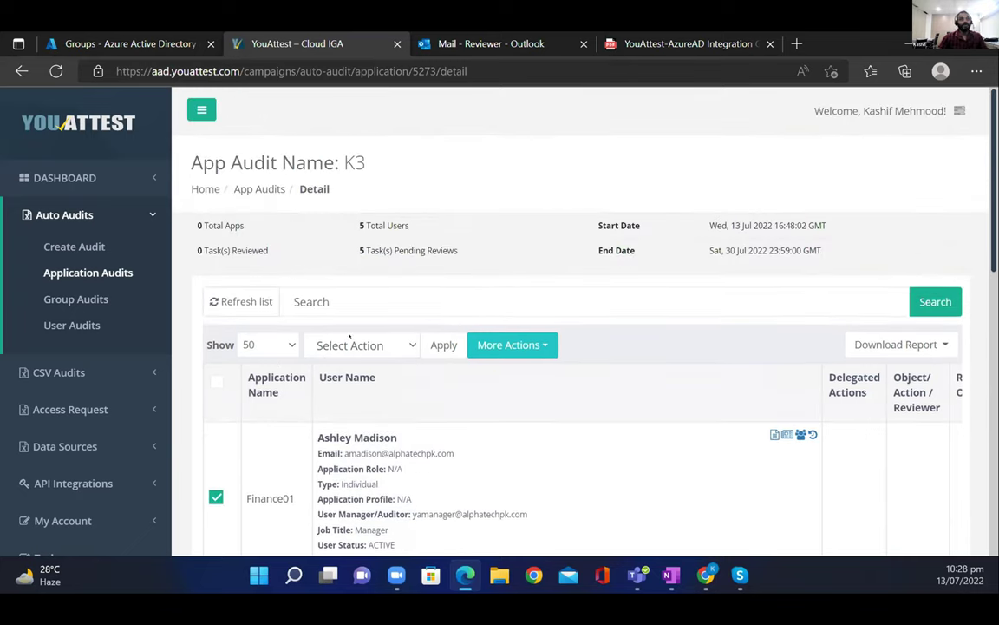
left_click(403, 345)
left_click(346, 386)
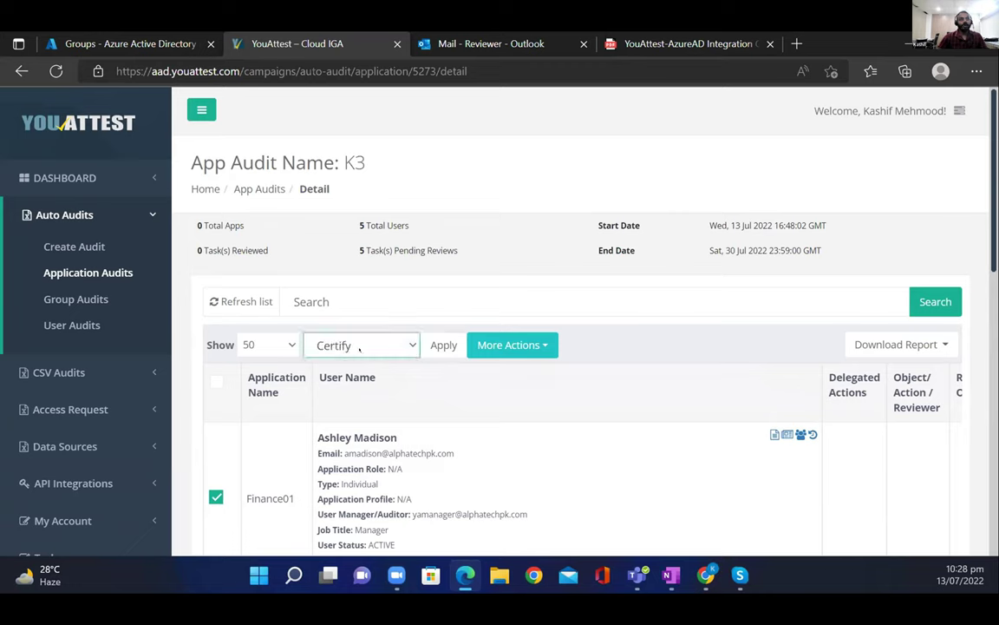
left_click(443, 344)
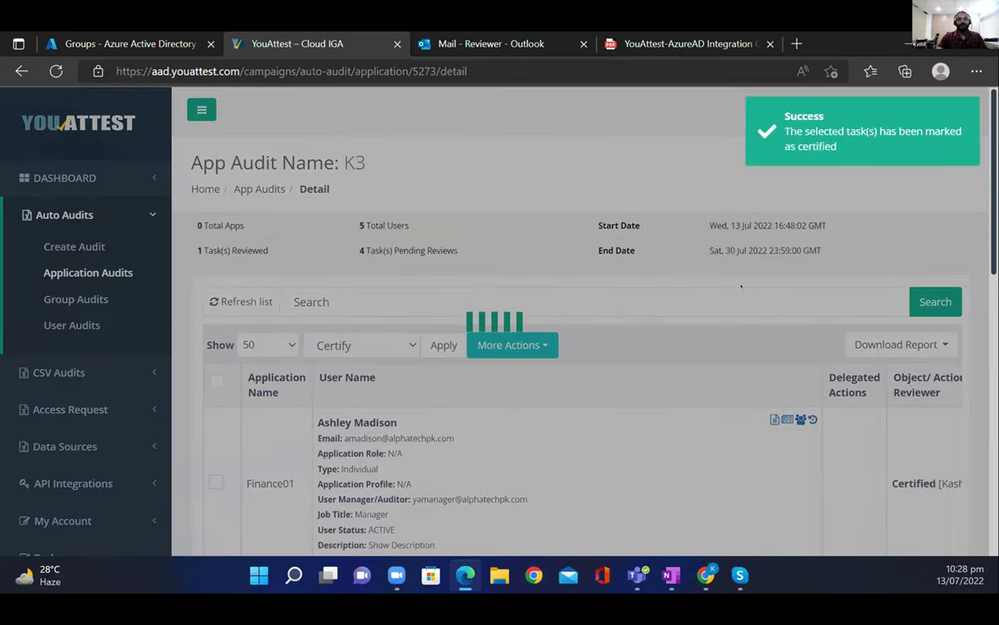
Step: Examine the reviewer, reviewed-on date, status and action columns for the certified entry and the remaining users in the K3 audit
scroll(651, 460, "down", 3)
scroll(650, 469, "down", 6)
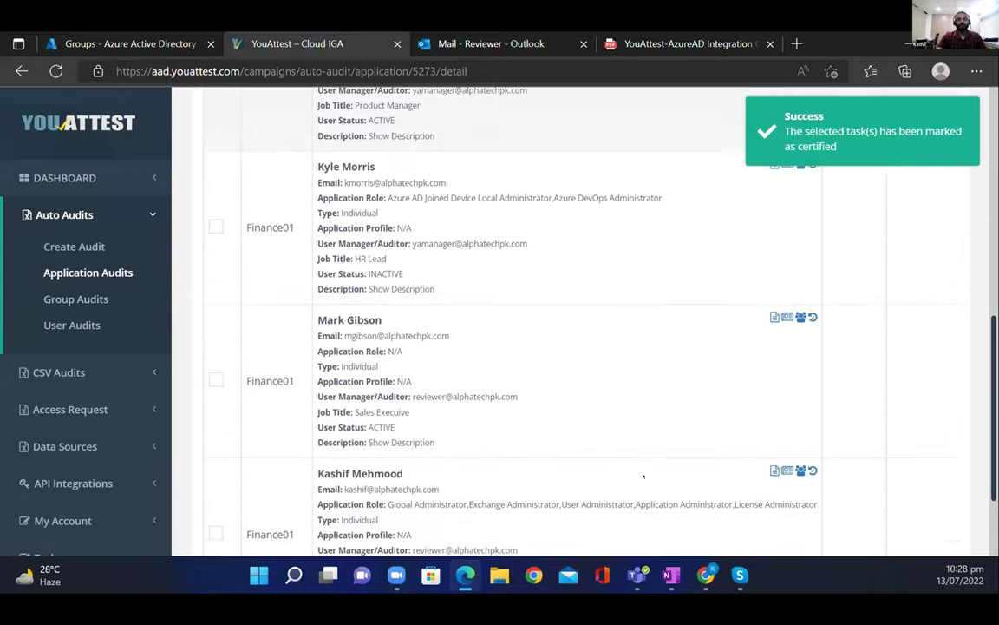
scroll(807, 519, "right", 5)
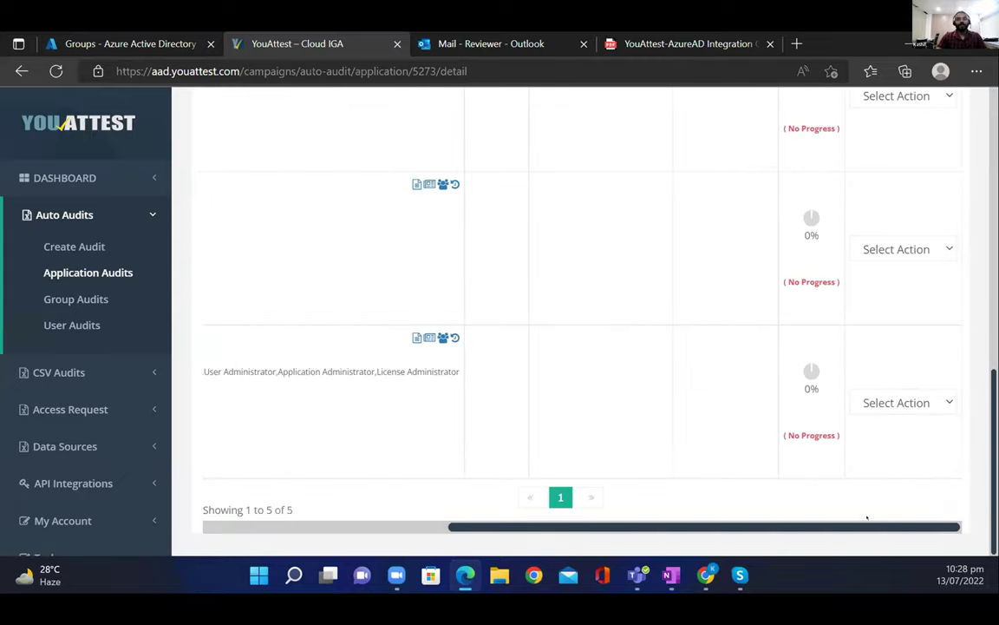
scroll(758, 432, "up", 10)
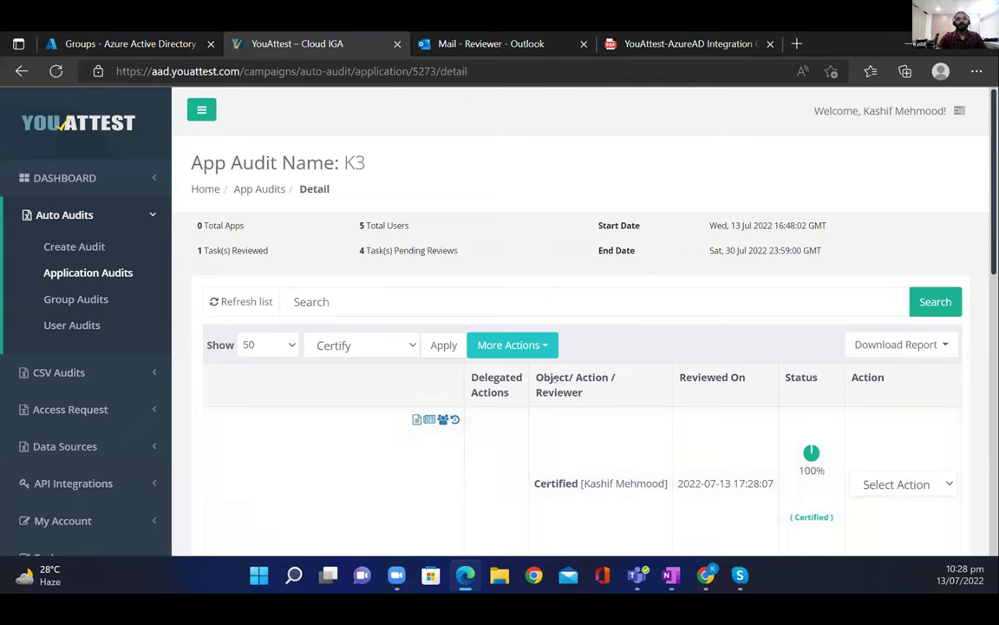
left_click_drag(538, 484, 578, 483)
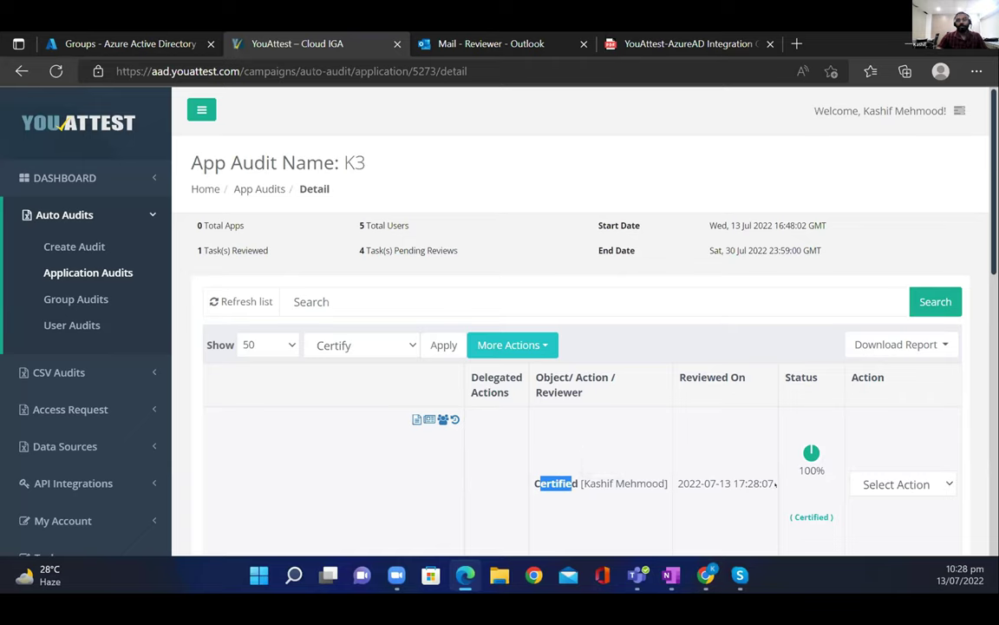
left_click_drag(773, 483, 677, 483)
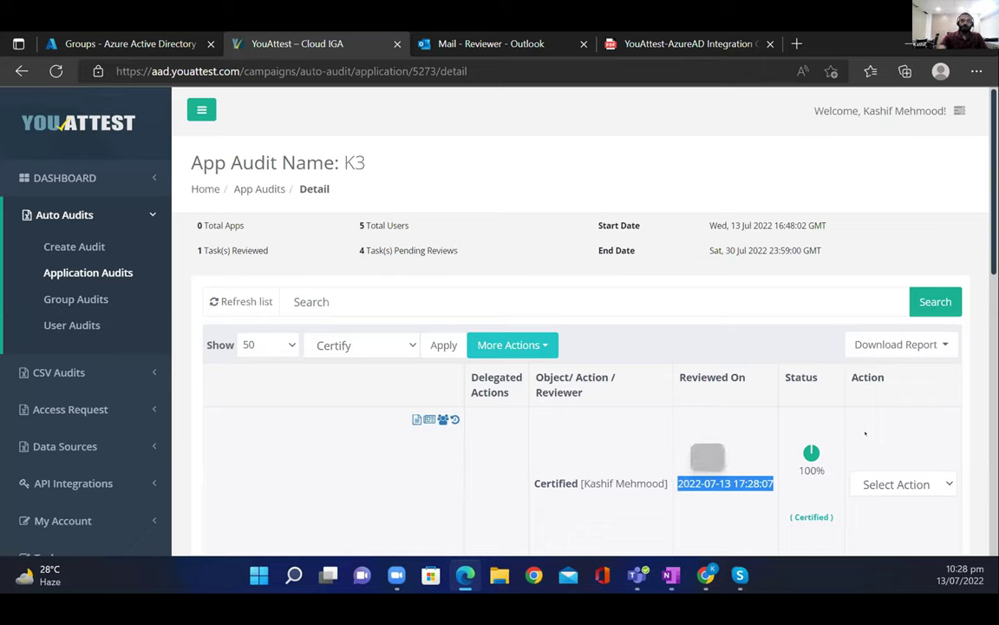
scroll(412, 421, "down", 2)
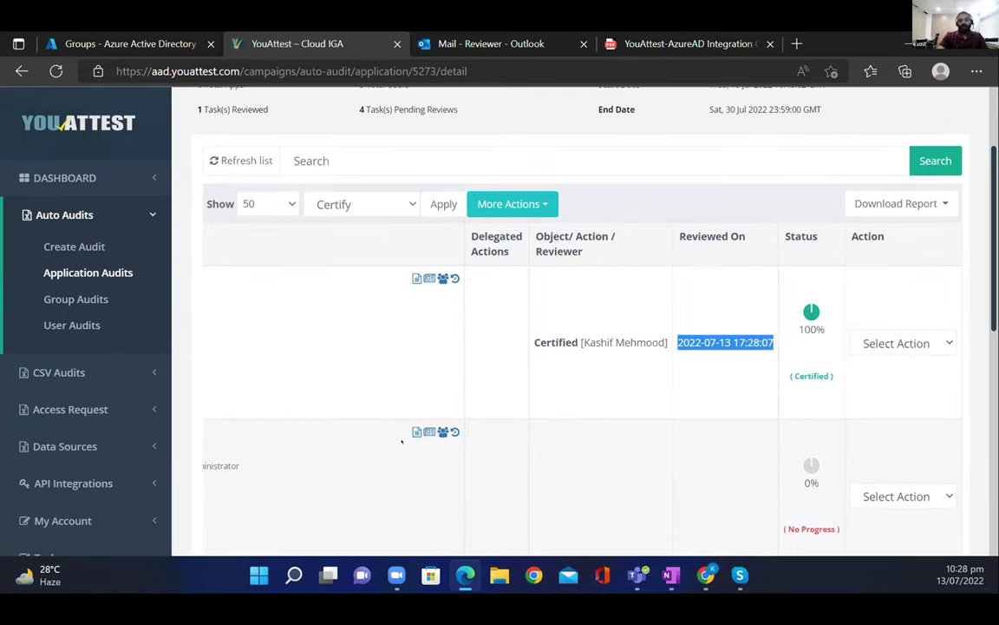
scroll(394, 426, "down", 1)
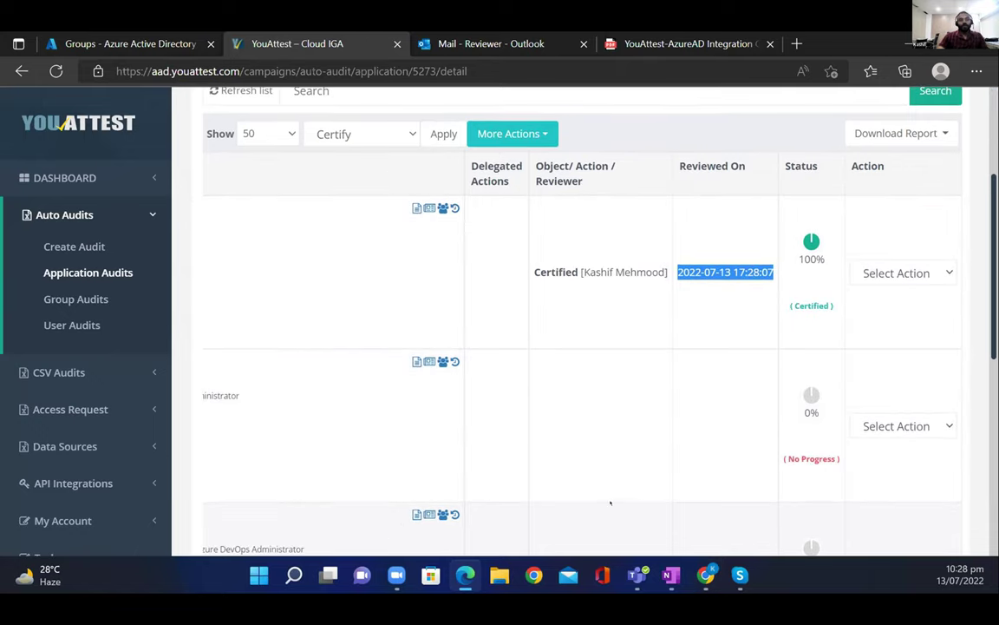
scroll(327, 403, "down", 7)
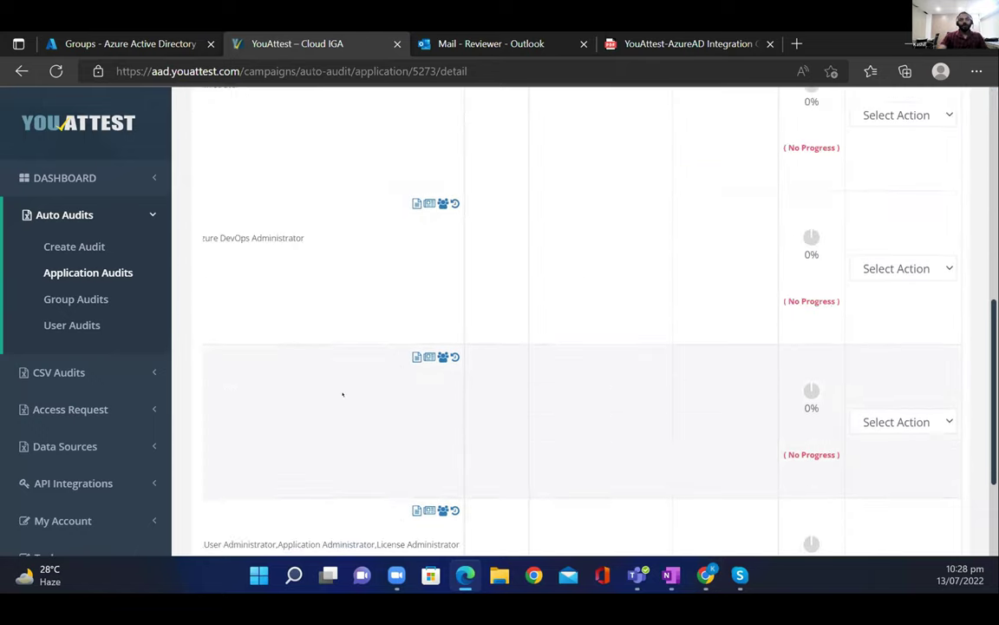
left_click_drag(628, 524, 384, 524)
Step: Select all user entries in the K3 audit, apply the Certify action to them and check the updated entries
scroll(325, 353, "up", 8)
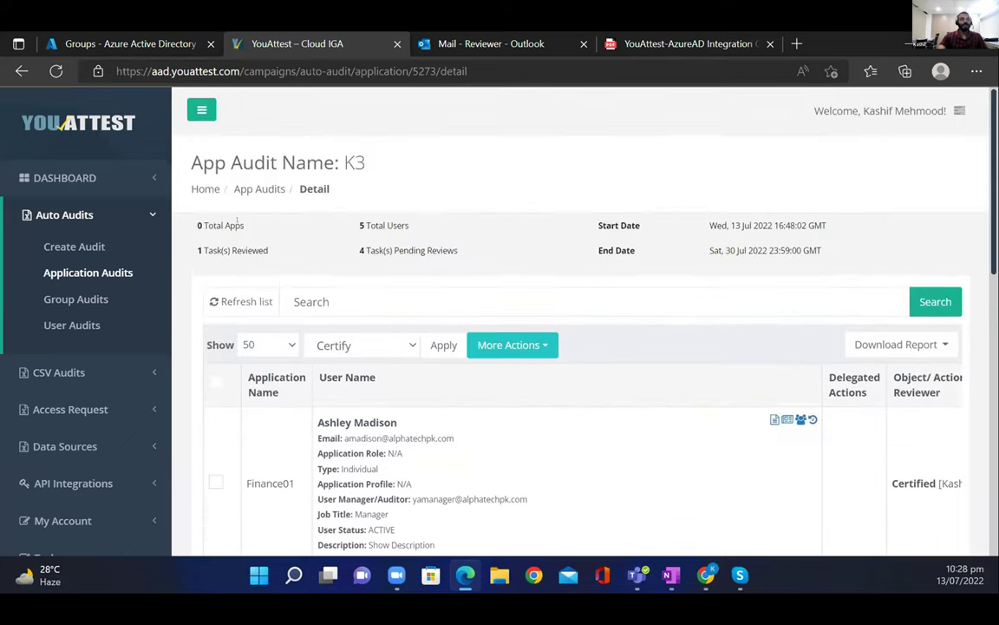
left_click(216, 382)
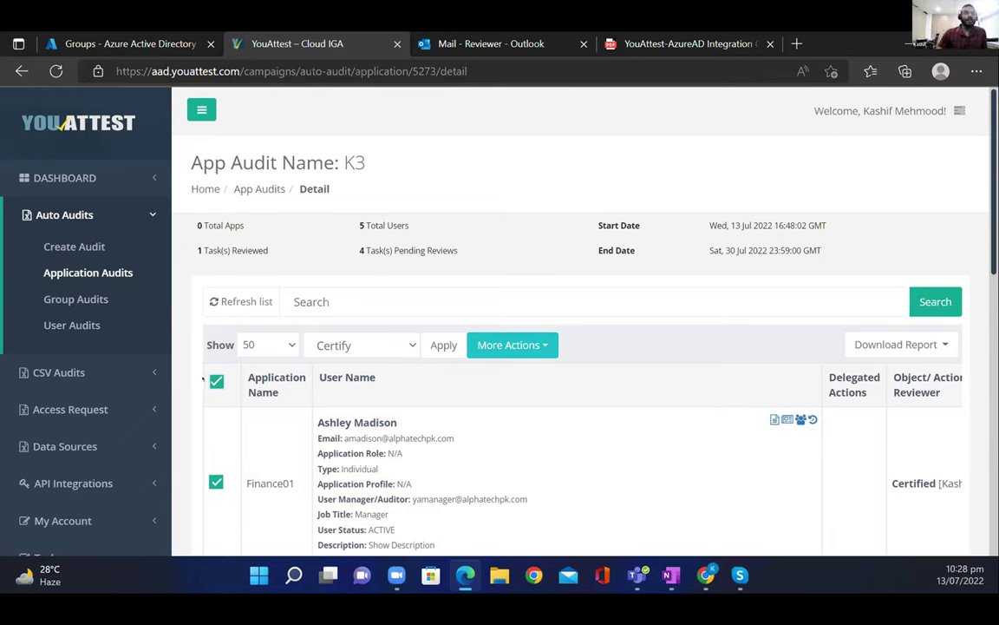
left_click(444, 345)
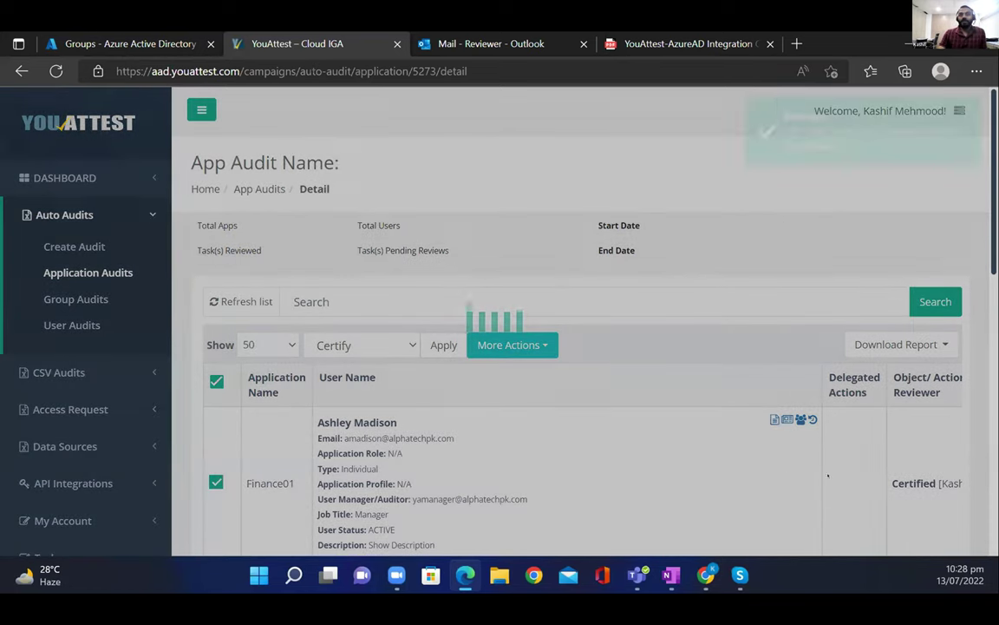
scroll(742, 459, "down", 5)
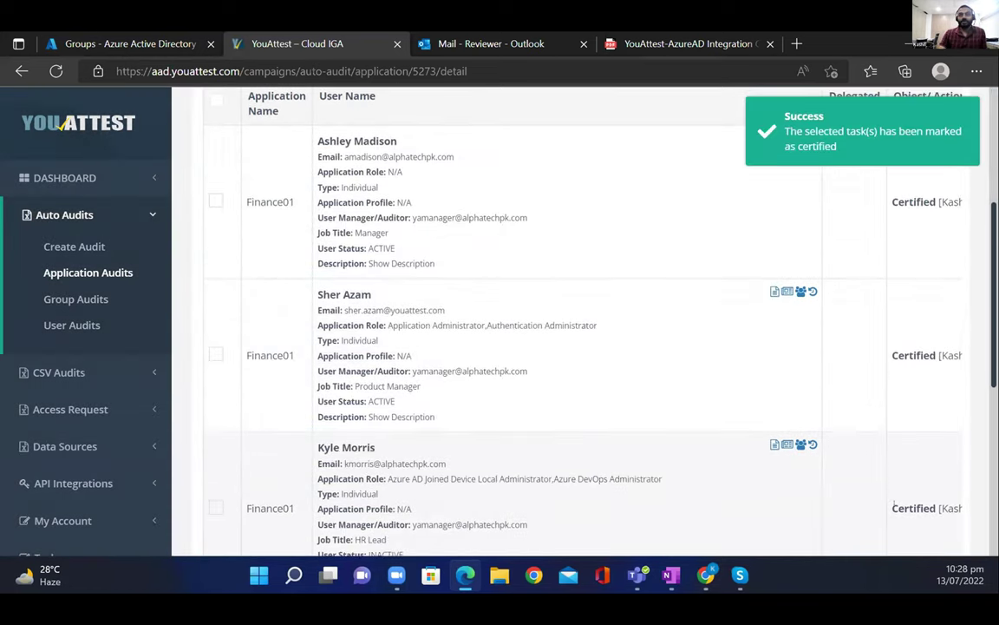
scroll(793, 473, "up", 6)
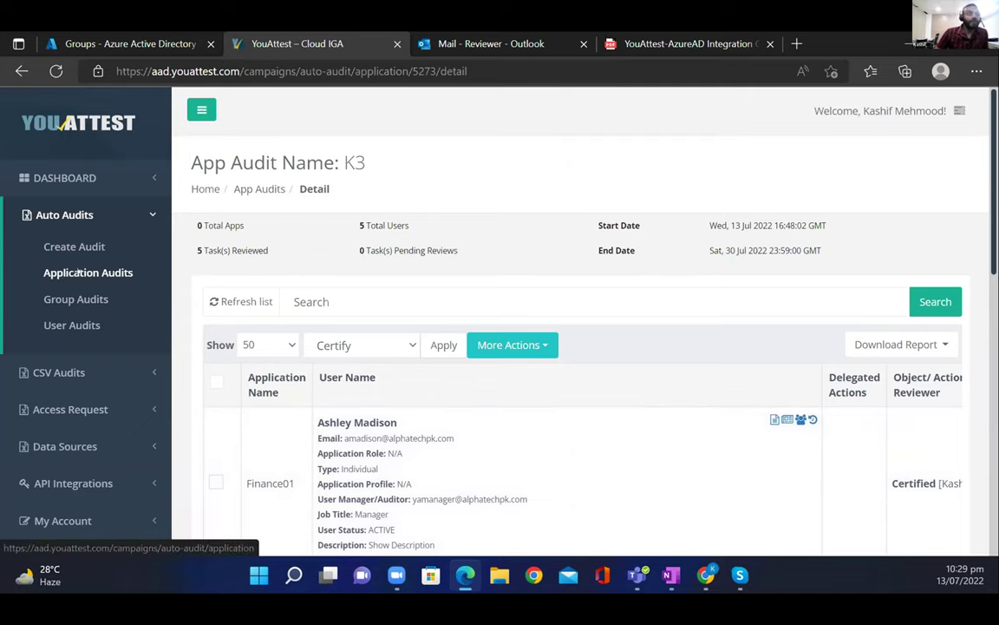
Step: Bring up the Execute Campaign confirmation for K3 from the application audits list, then decline the execution
left_click(70, 280)
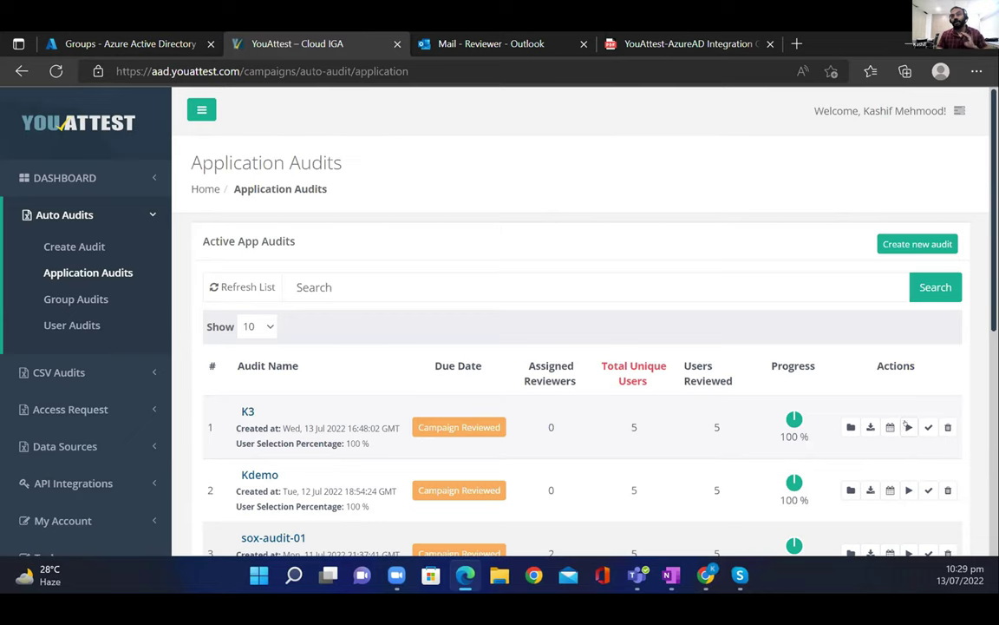
left_click(906, 428)
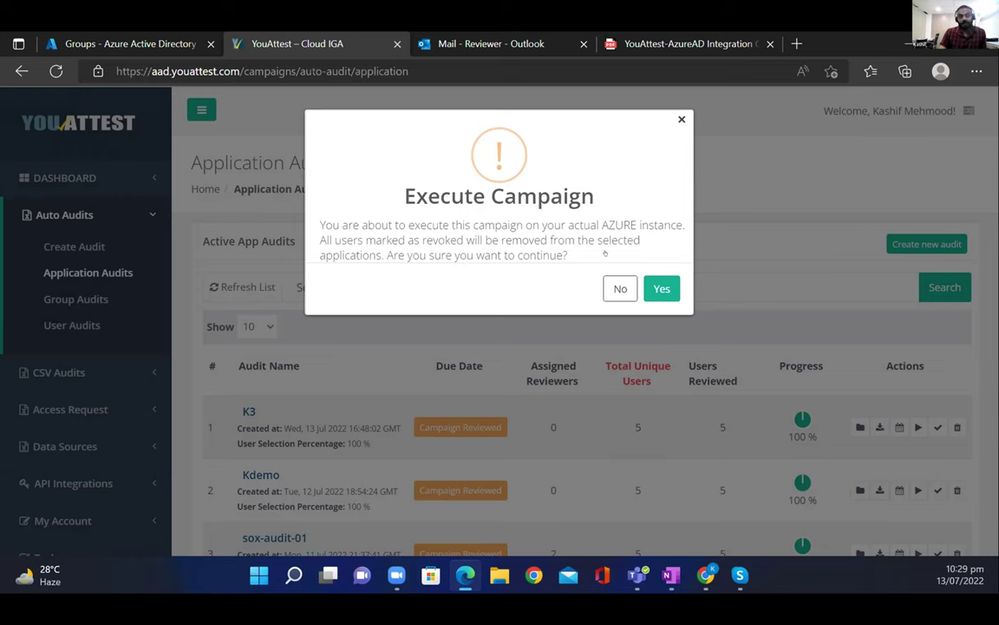
left_click(621, 289)
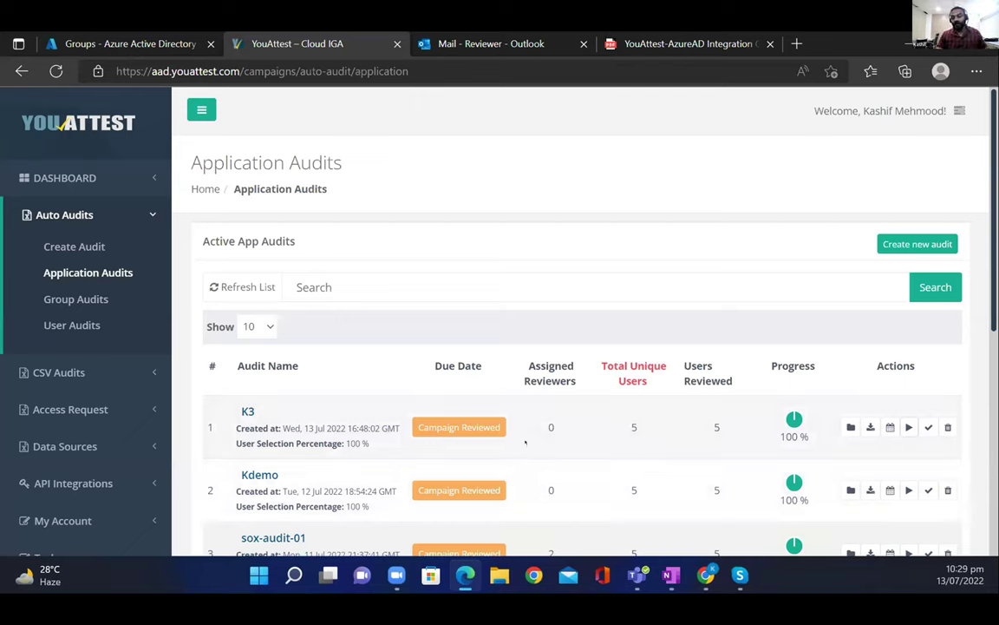
Step: Reopen the K3 audit's details and view the available report download formats without choosing one
left_click(247, 411)
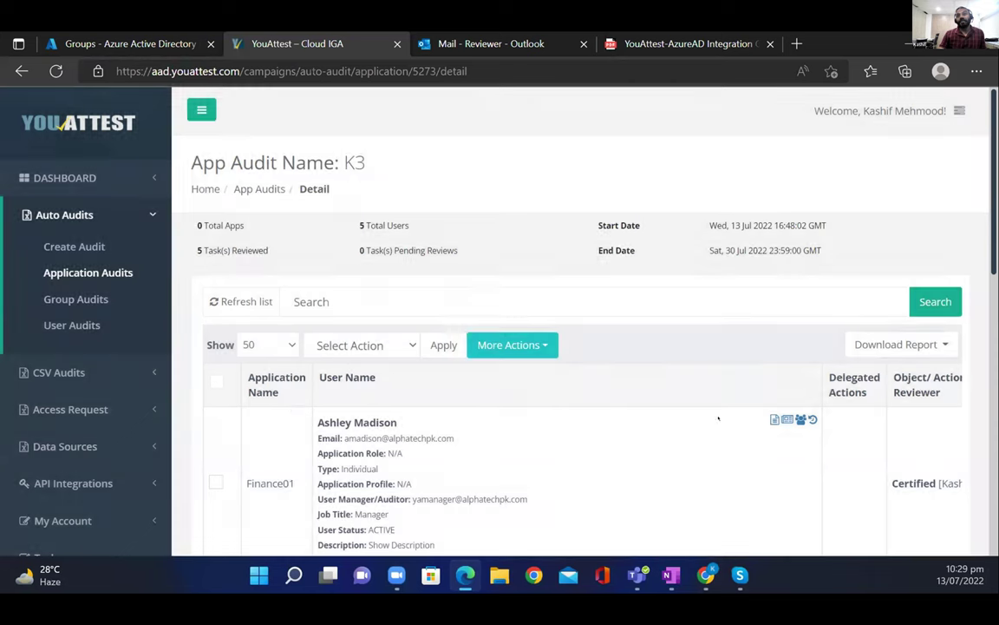
left_click(937, 344)
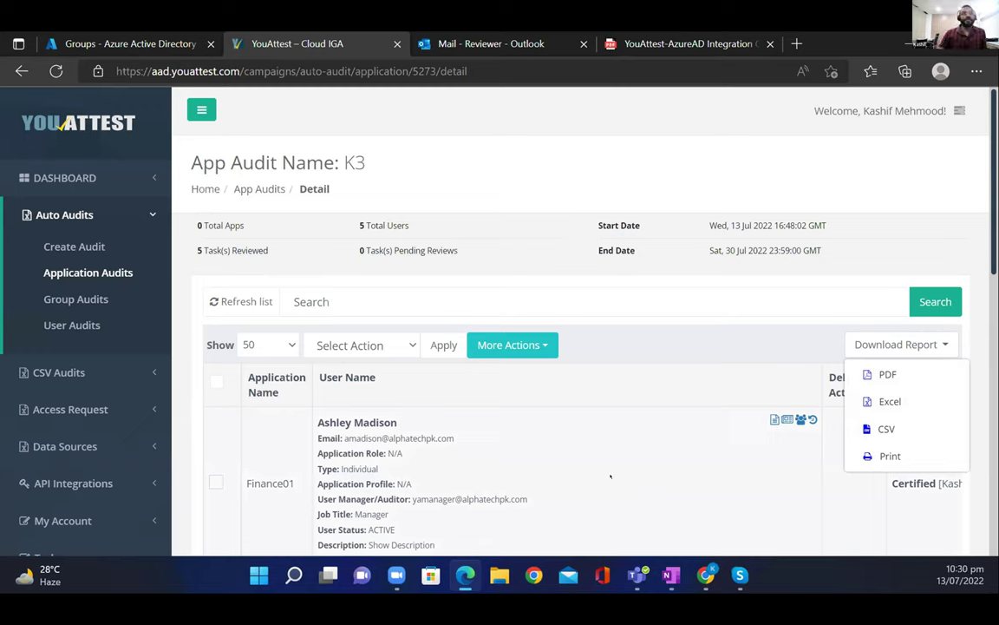
left_click(643, 468)
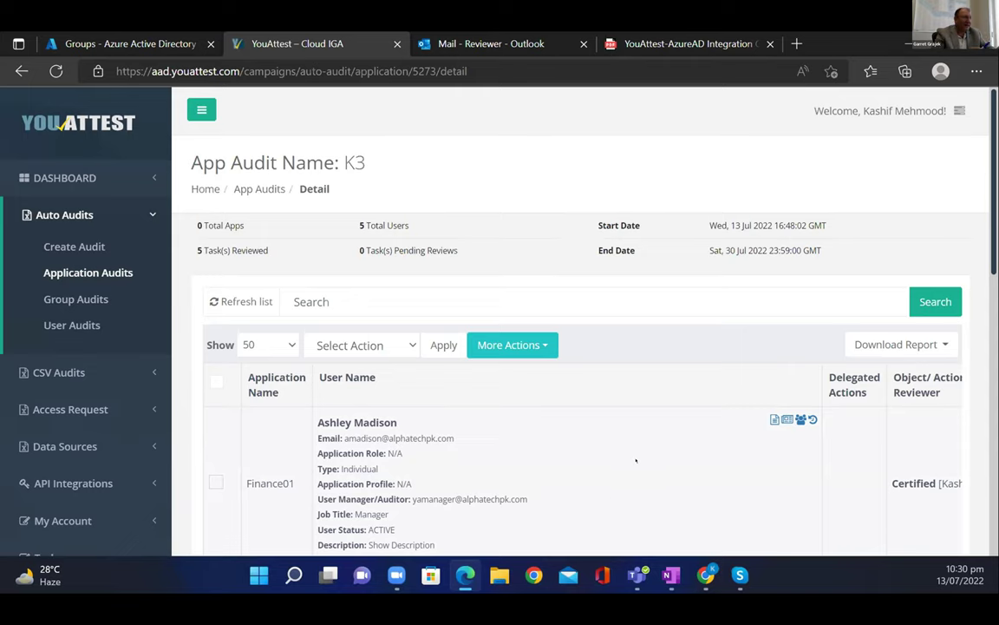
scroll(603, 445, "down", 3)
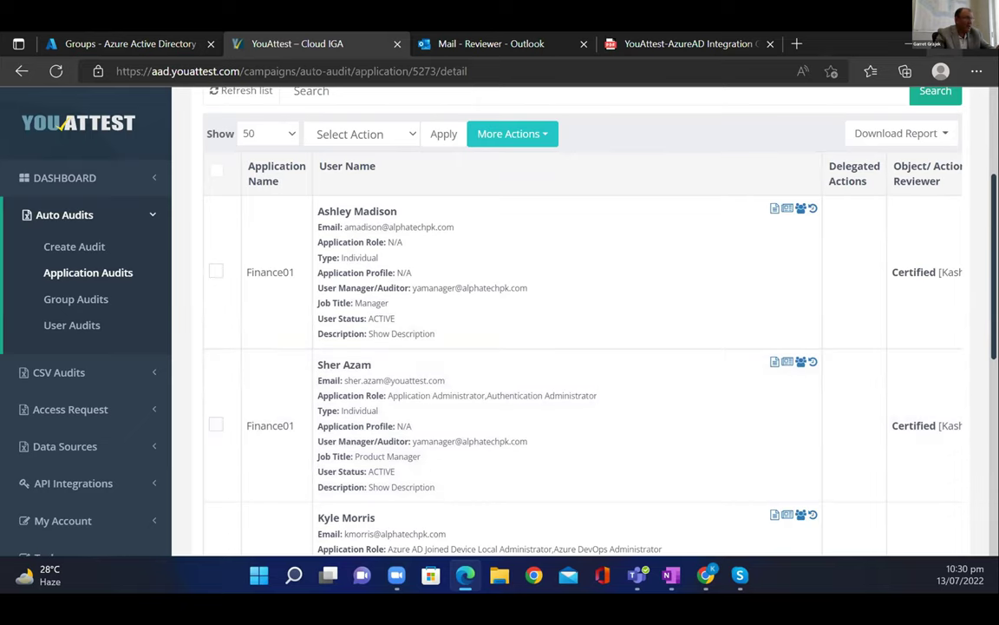
key("super+z")
key("super+Down")
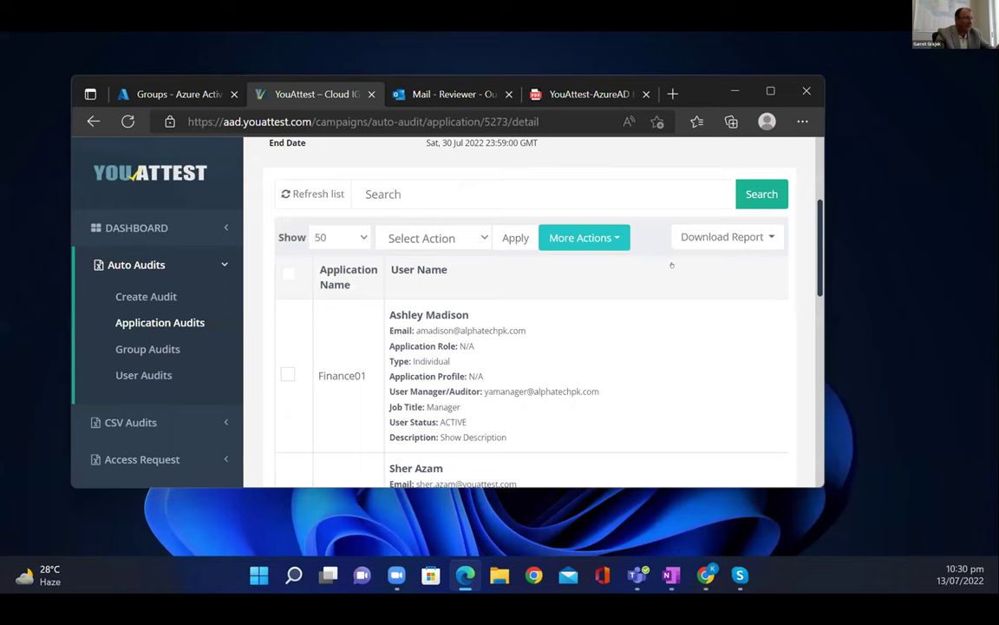
key("super+Up")
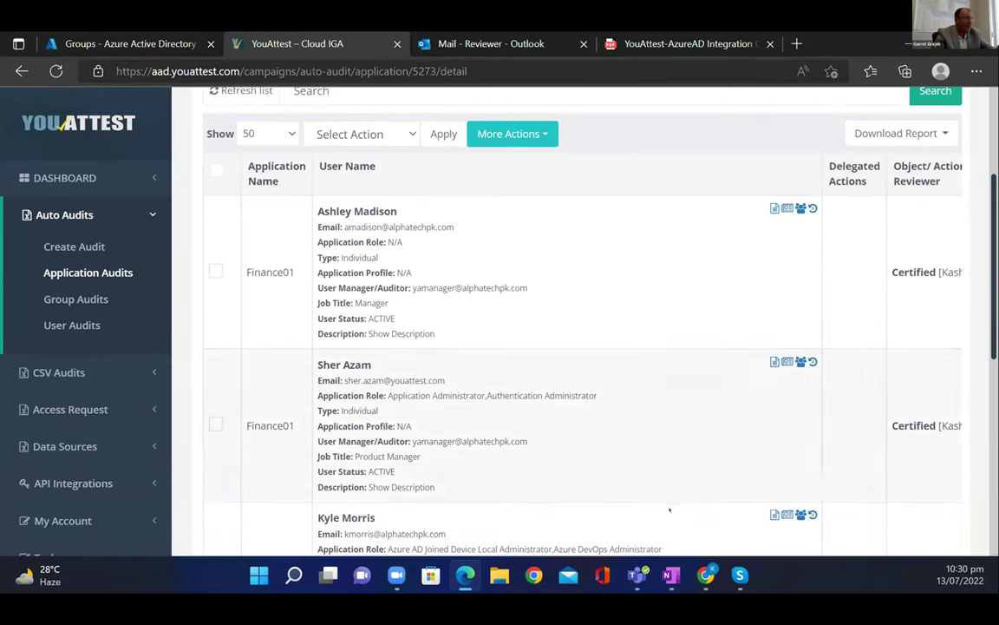
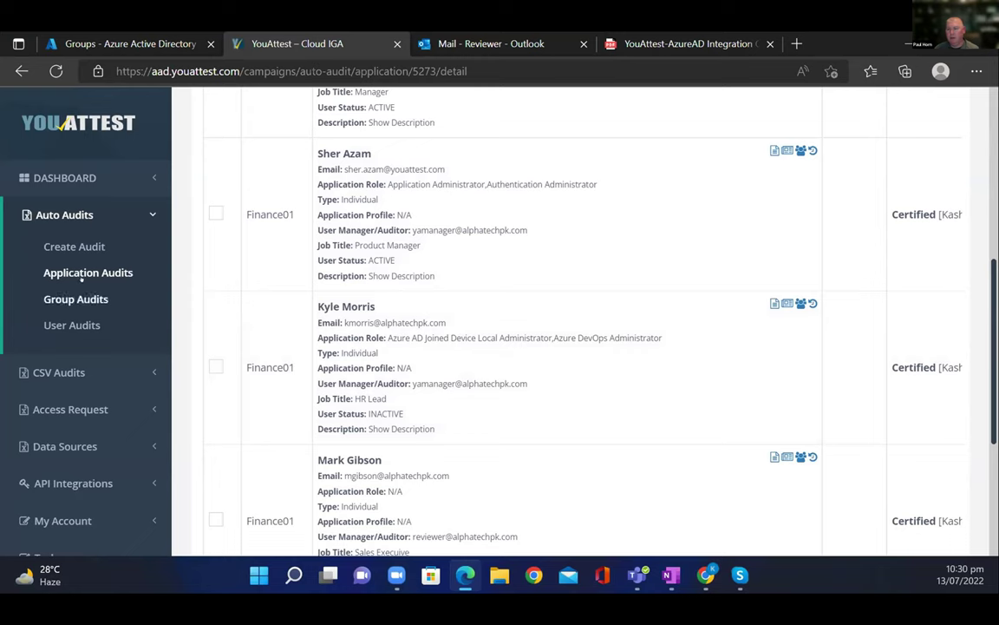
Step: Reopen K3 from the application audits list, download its audit report as a PDF and open the downloaded file
left_click(89, 272)
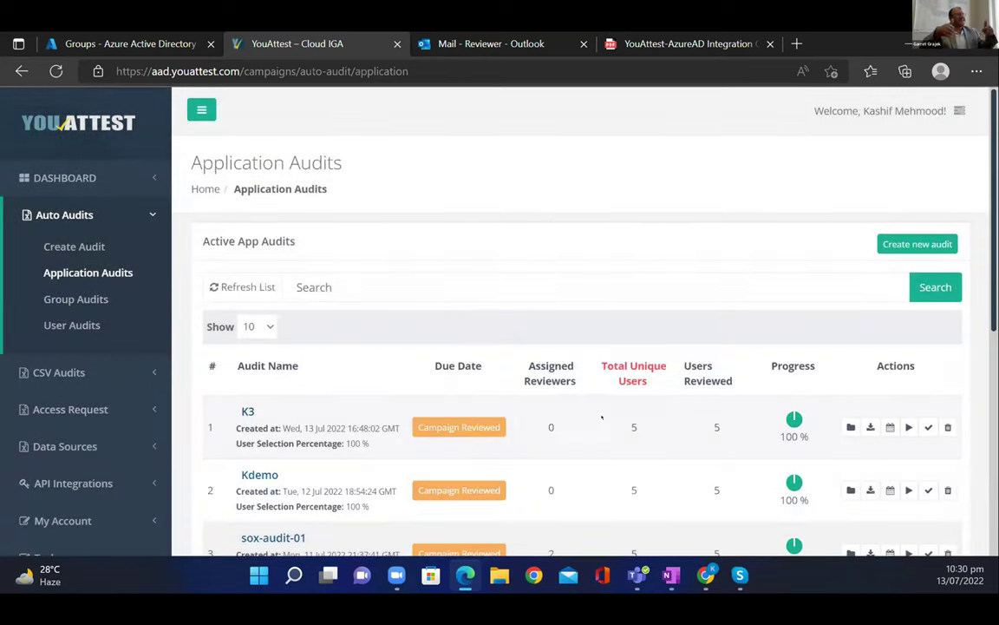
scroll(607, 414, "down", 1)
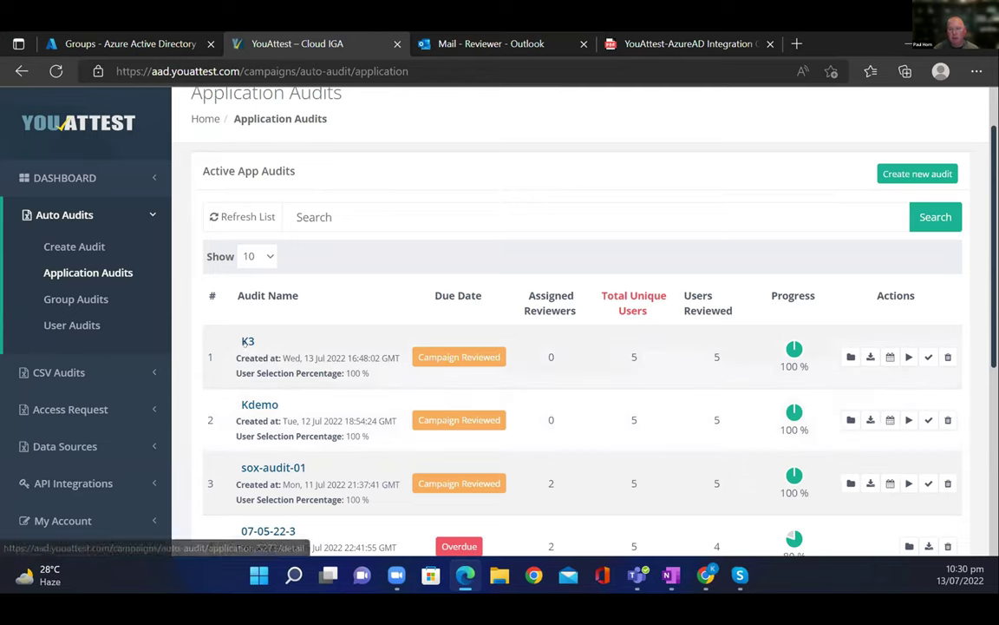
left_click(248, 341)
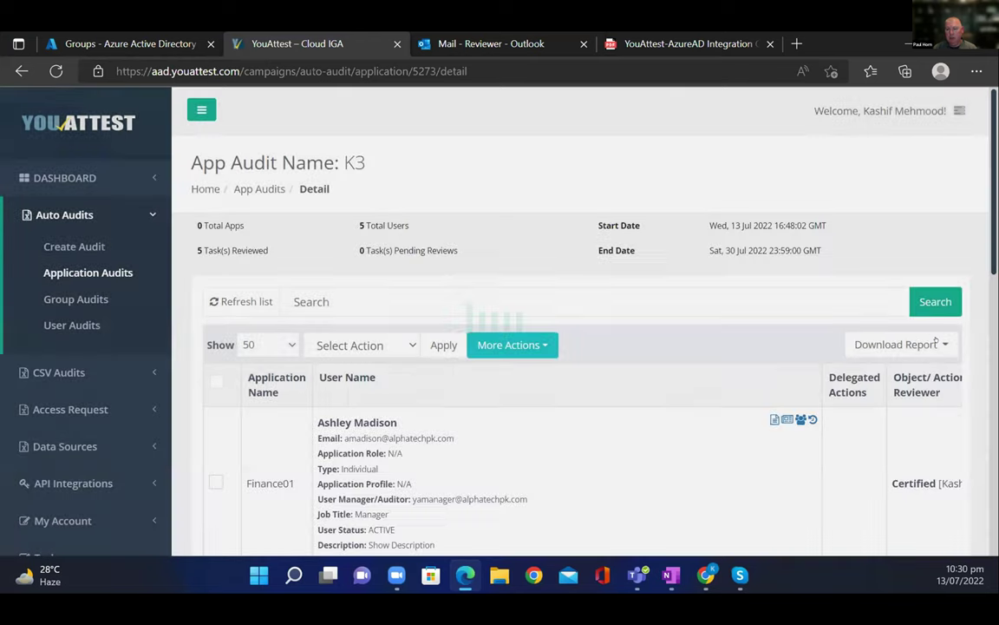
left_click(929, 345)
left_click(735, 484)
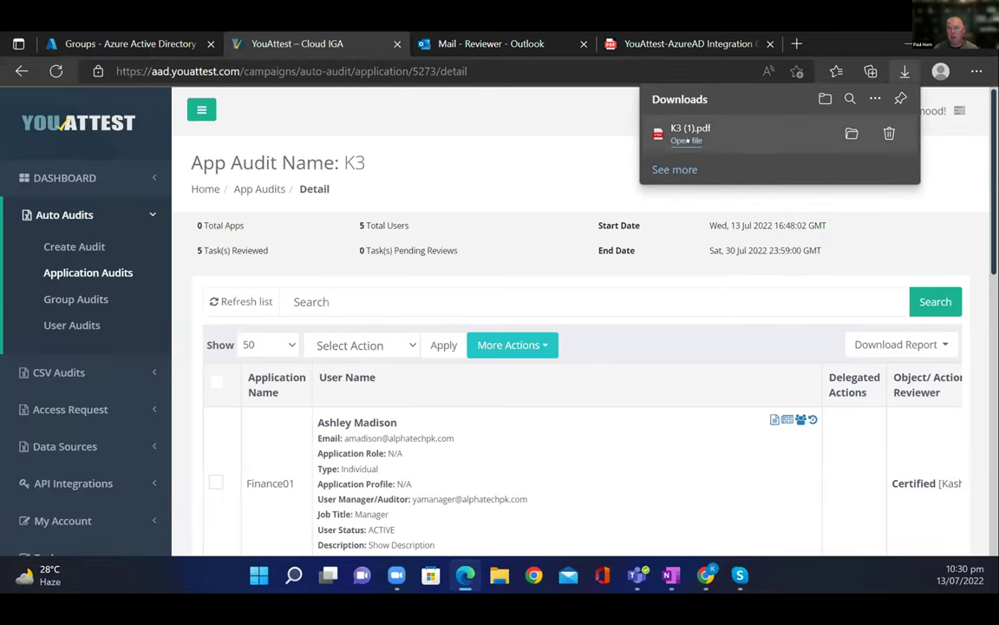
left_click(691, 130)
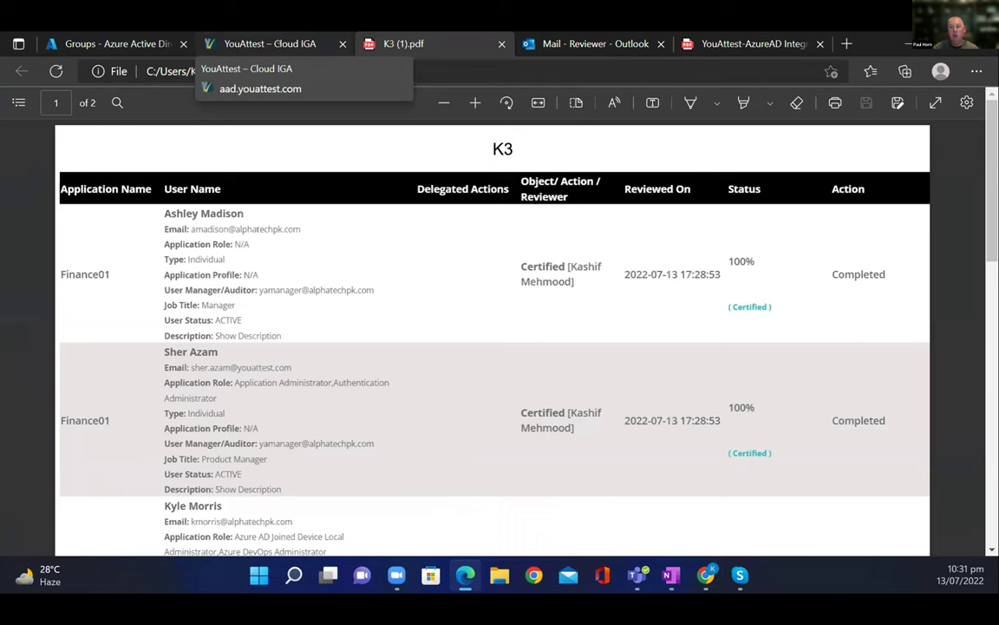
Step: Return from the PDF report to the application audits list and open the campaign scheduling settings for K3
left_click(270, 43)
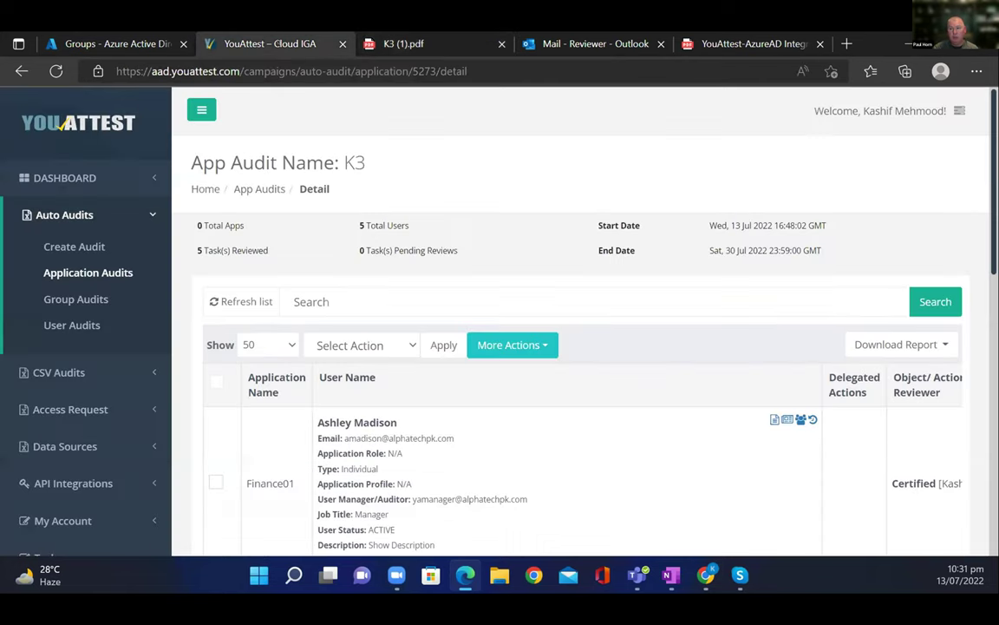
left_click(95, 273)
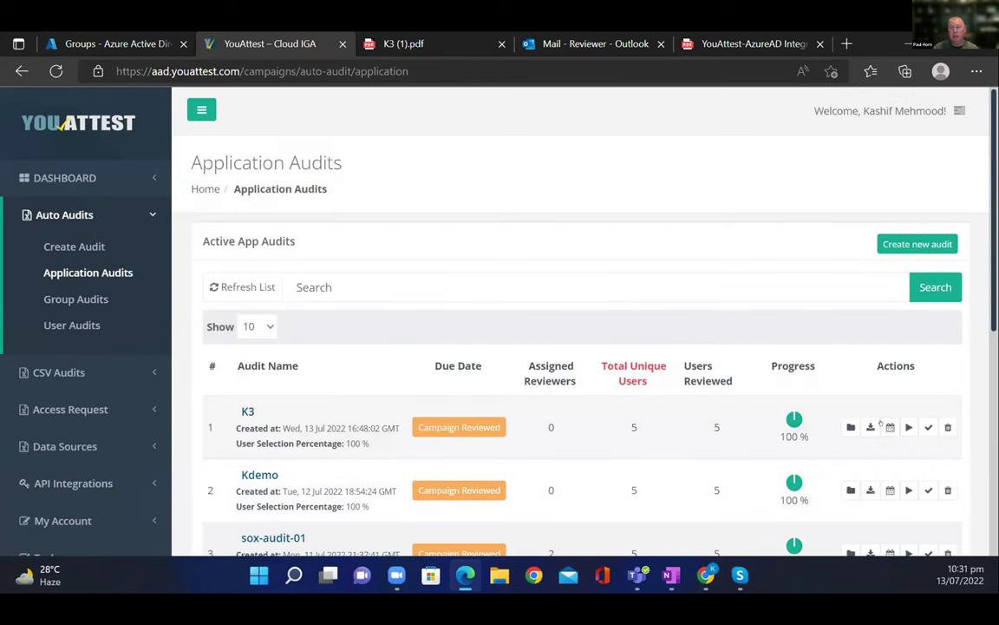
left_click(889, 427)
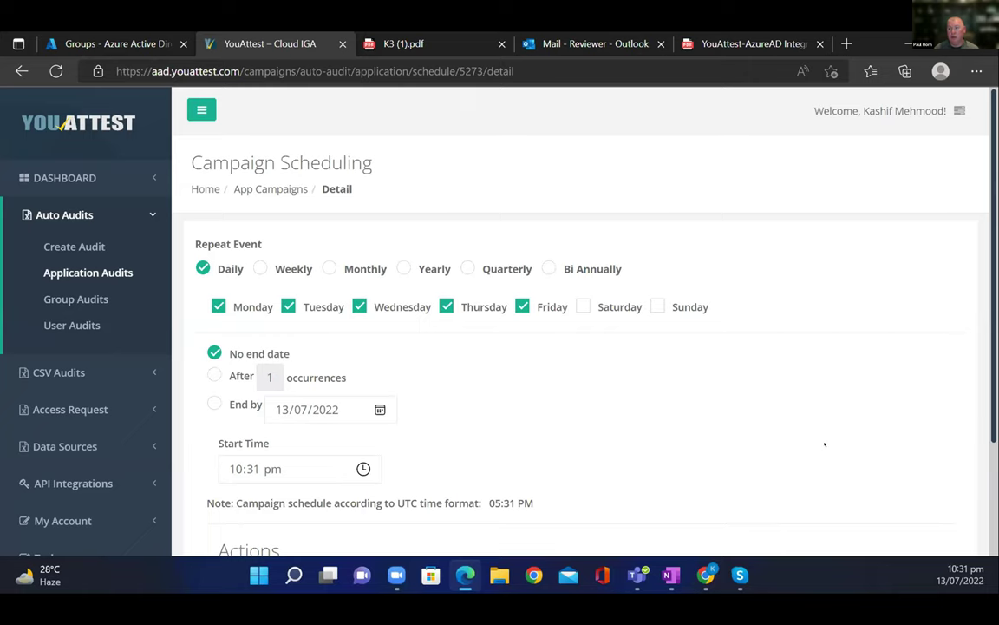
Step: Examine K3's recurrence, end date, start time and campaign assignment options, then cancel the scheduling without saving
scroll(816, 436, "down", 1)
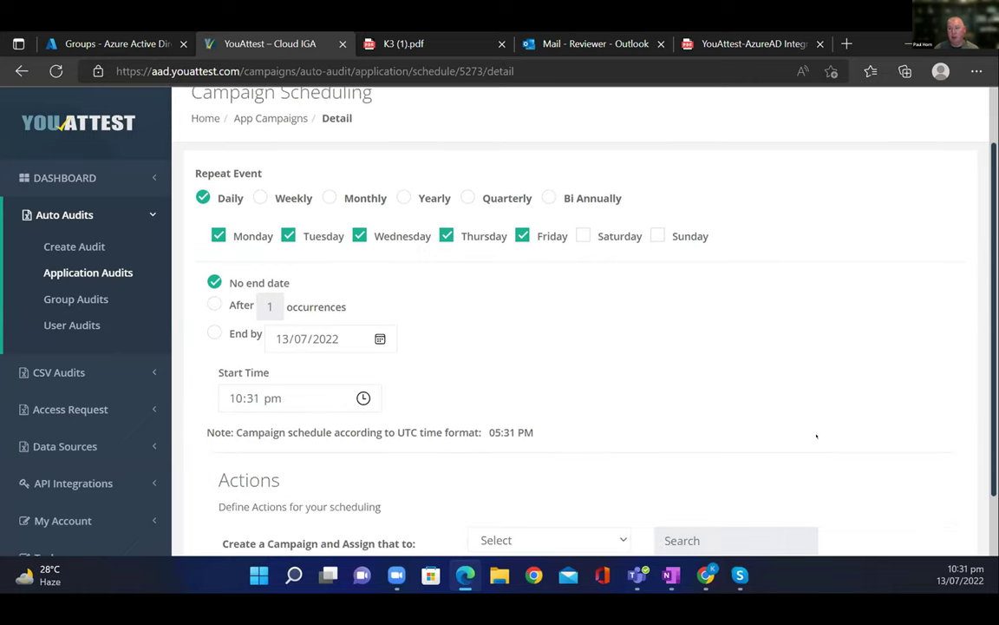
scroll(817, 436, "down", 1)
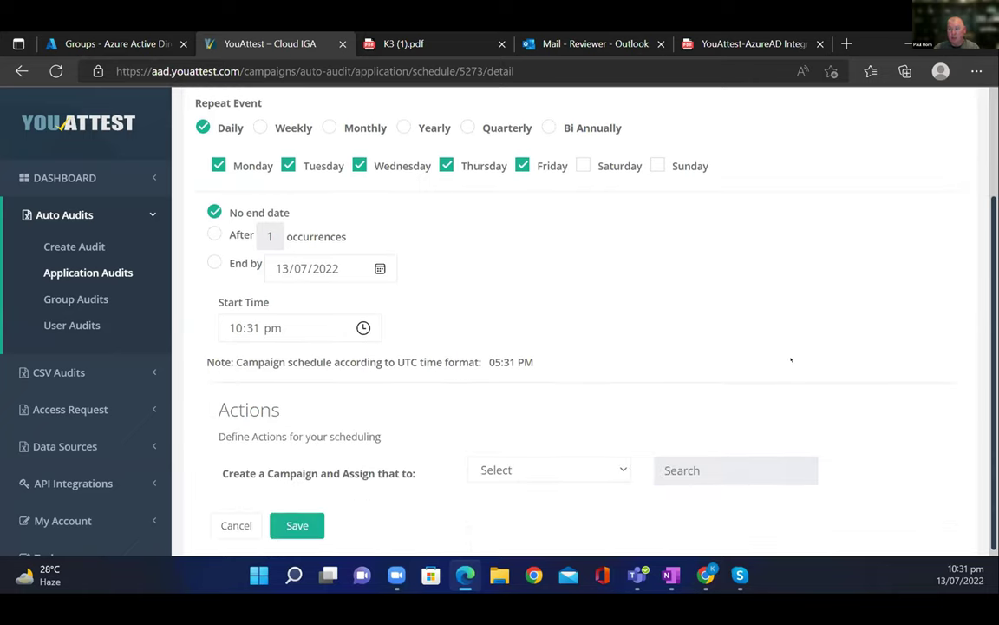
scroll(785, 360, "up", 1)
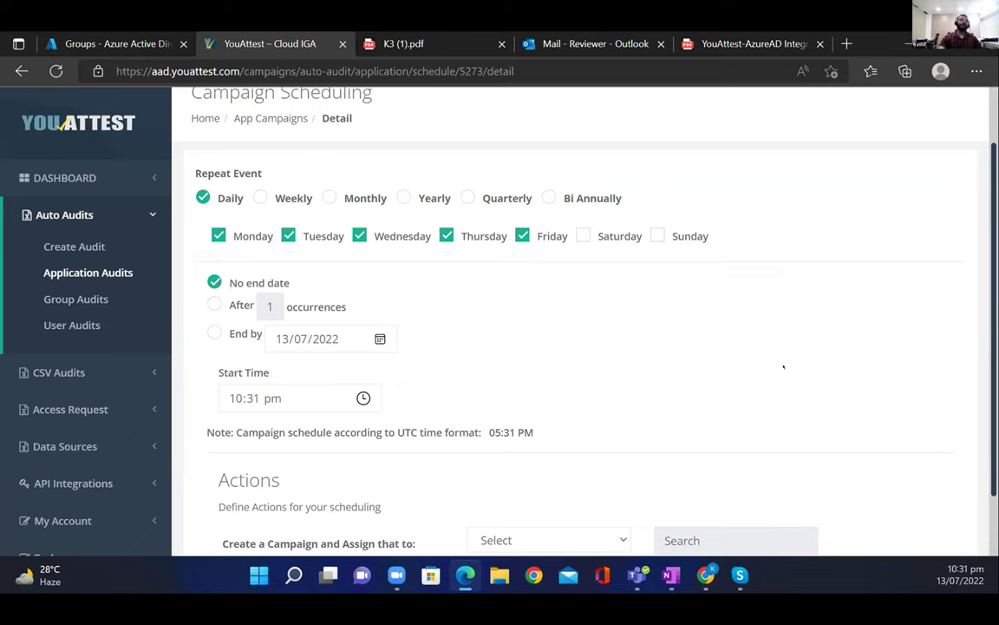
scroll(750, 393, "up", 1)
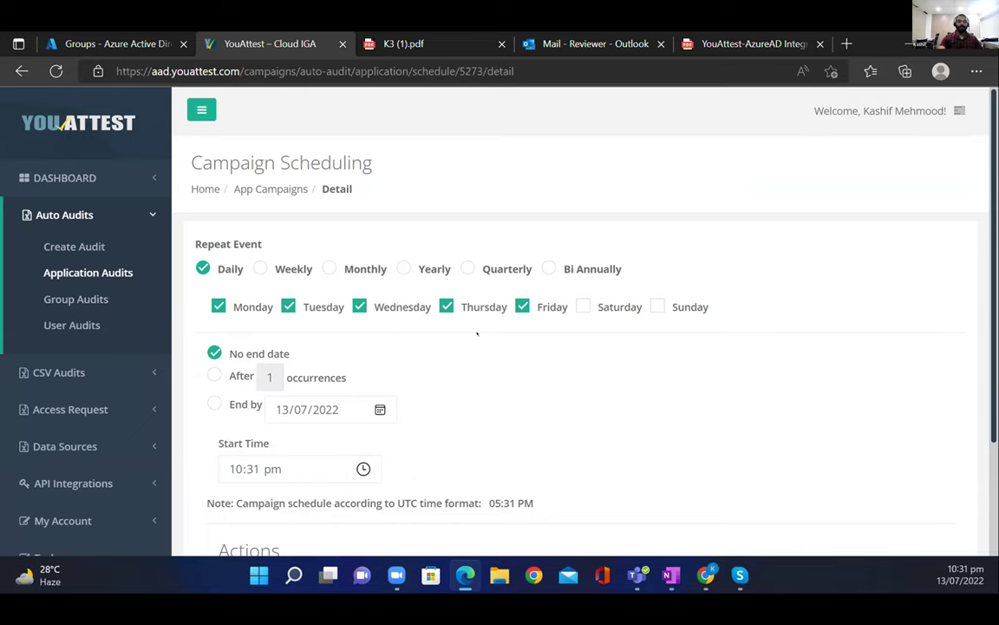
scroll(462, 400, "down", 2)
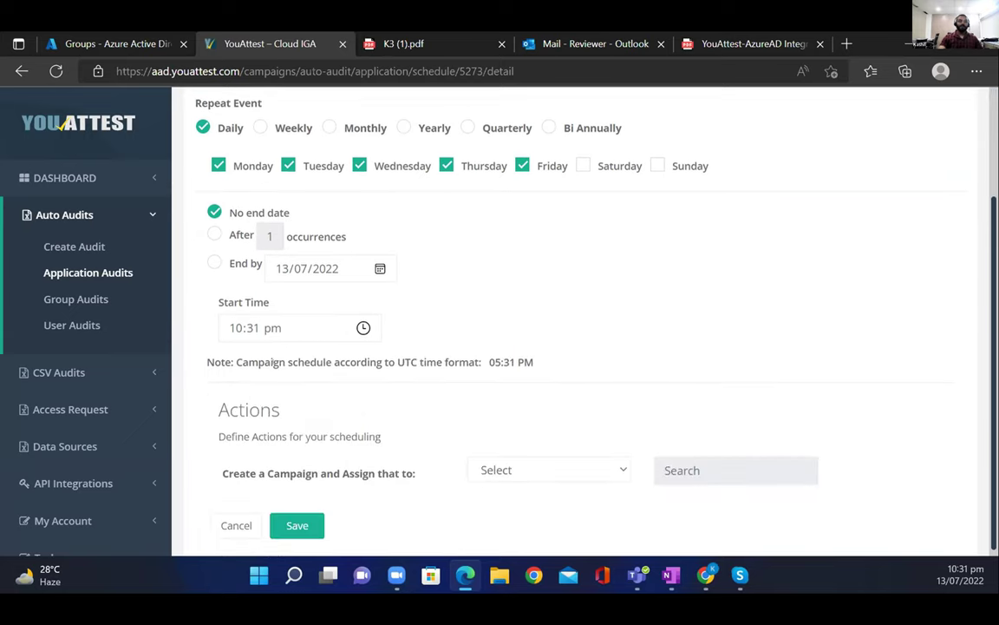
scroll(347, 460, "down", 1)
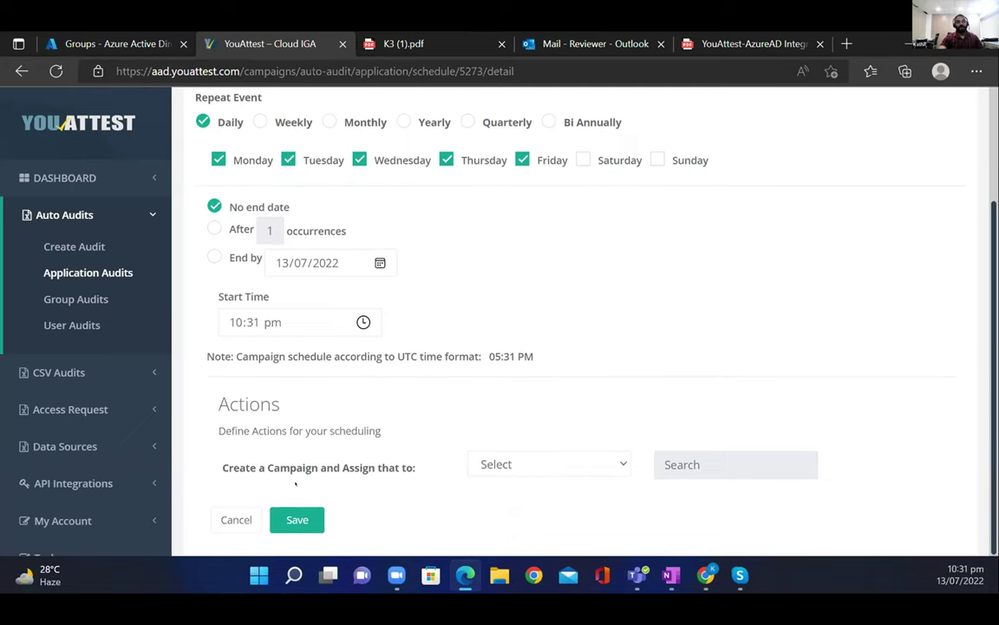
left_click(615, 465)
left_click(427, 509)
left_click(227, 520)
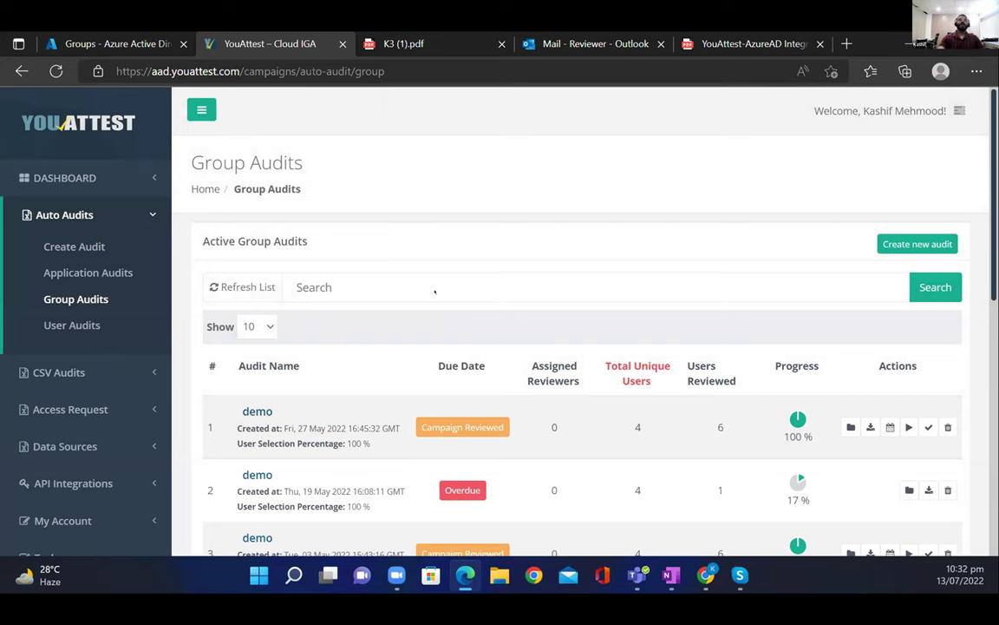
Step: Check the Azure AD integration document and reopen the K3 PDF report to look through its certified user entries
left_click(750, 43)
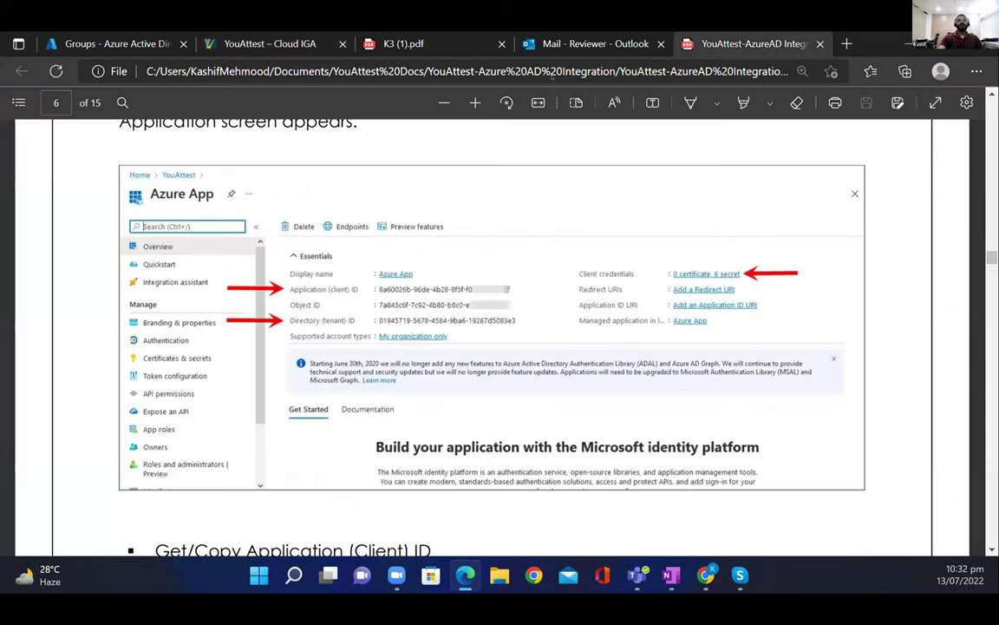
left_click(404, 43)
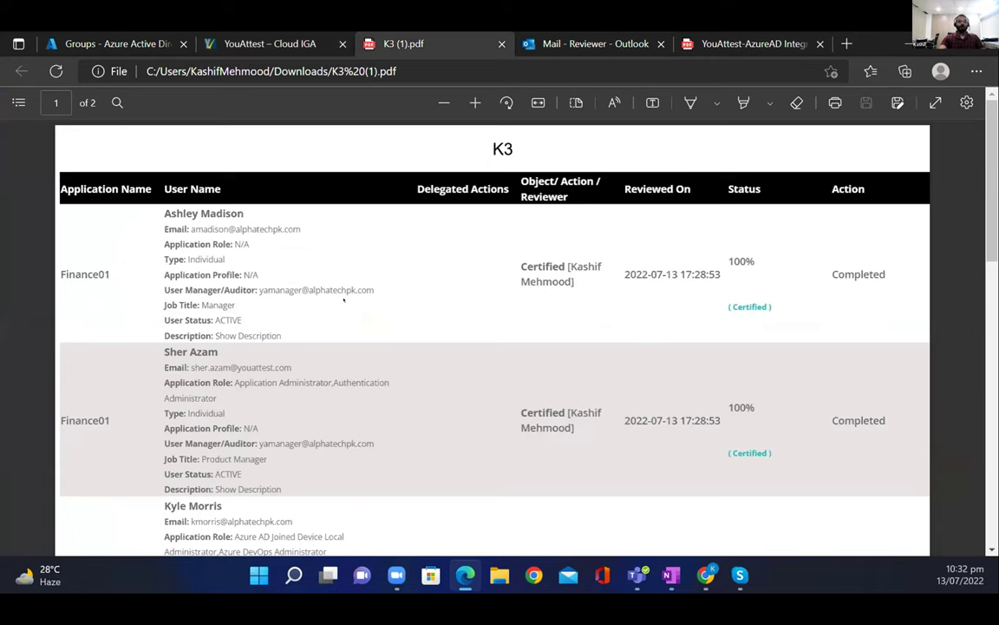
scroll(344, 299, "down", 10)
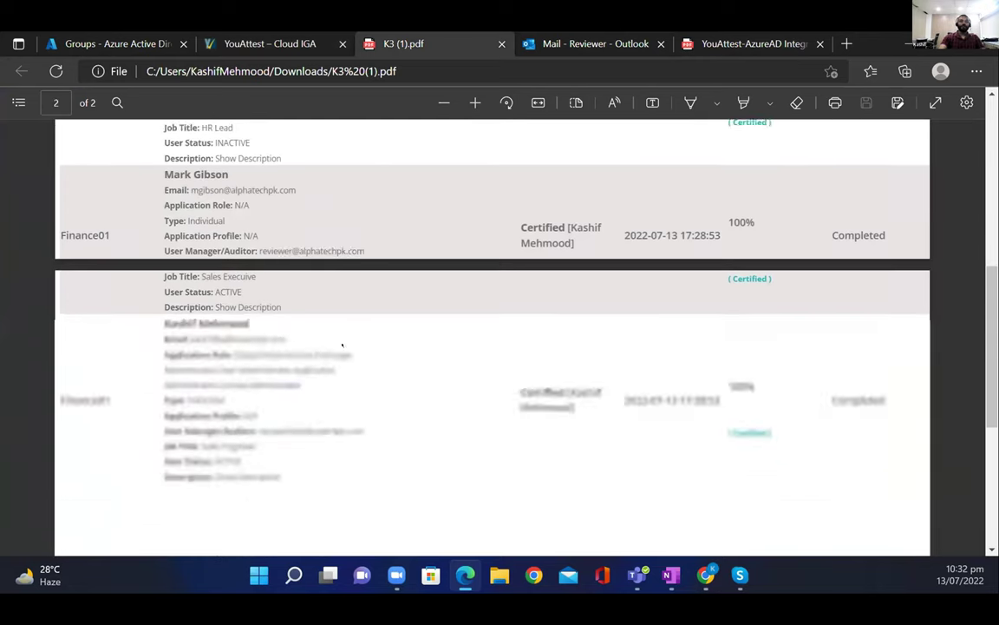
scroll(343, 346, "up", 10)
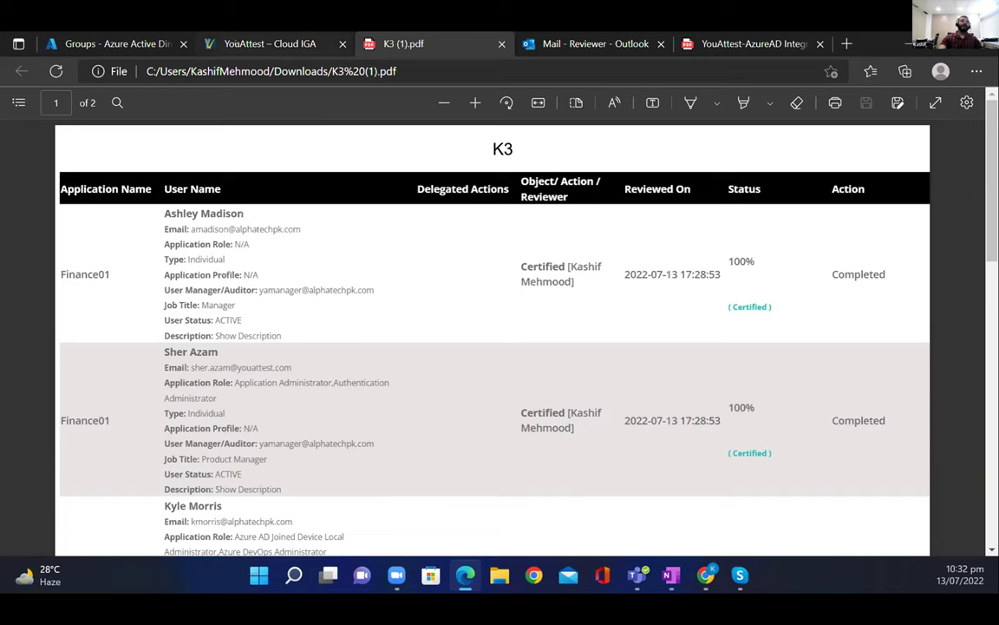
Step: Return to YouAttest and open the form for adding a new manual CSV audit
key("ctrl+shift+Tab")
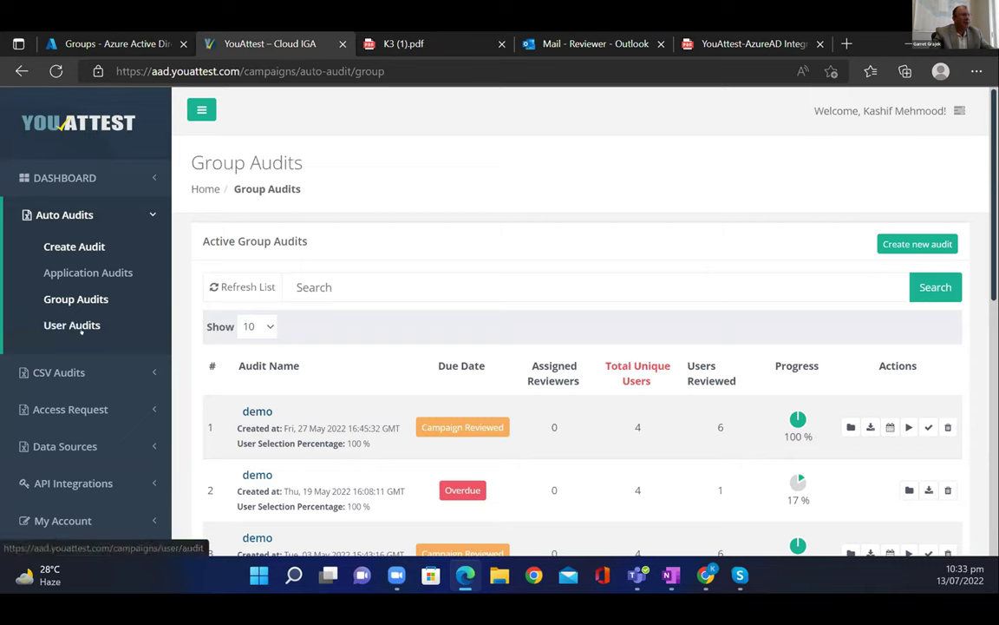
left_click(79, 371)
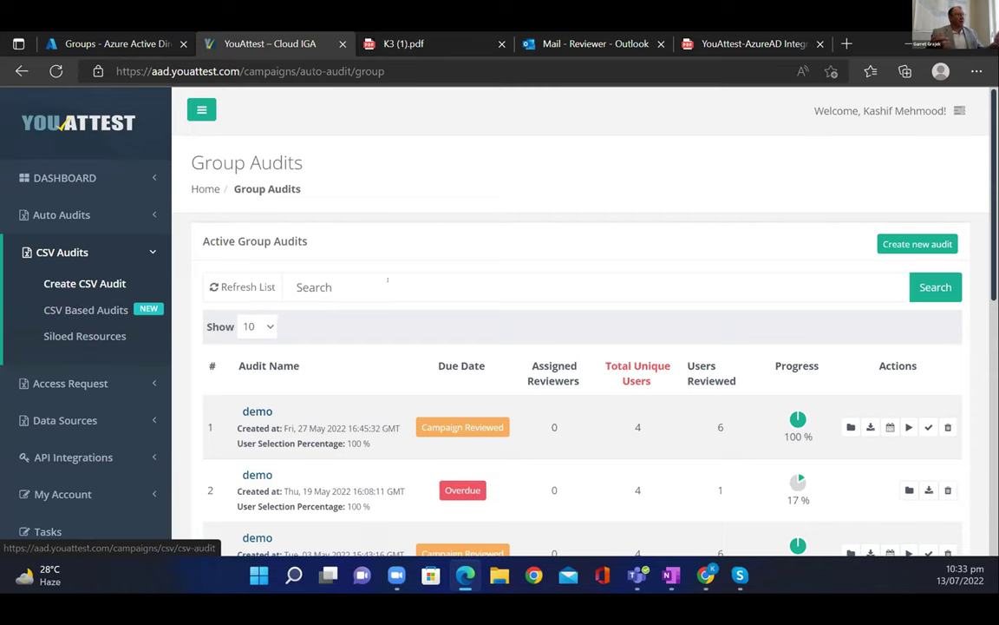
left_click(102, 281)
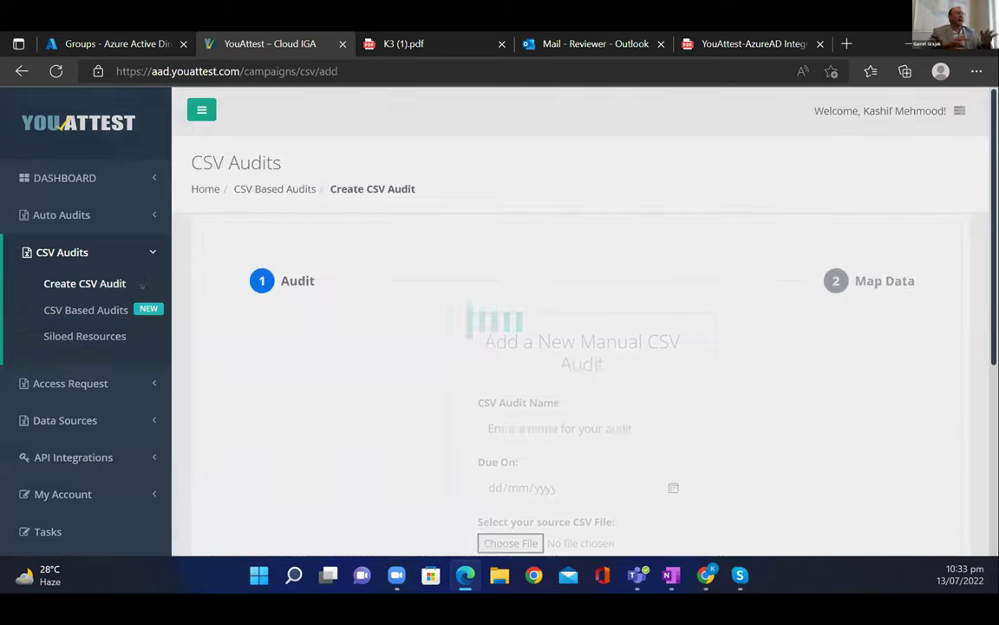
scroll(384, 433, "down", 2)
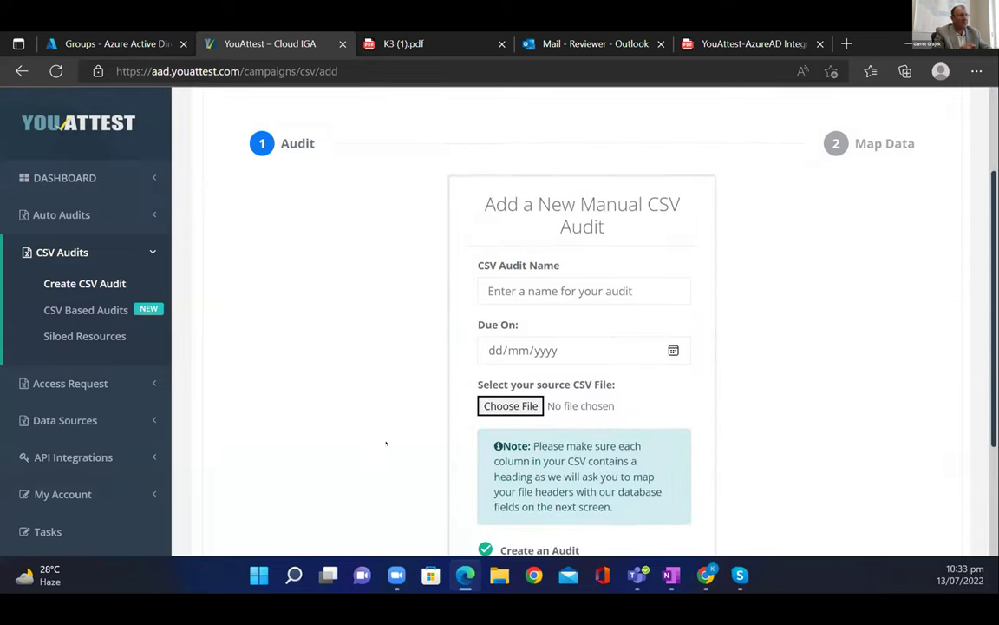
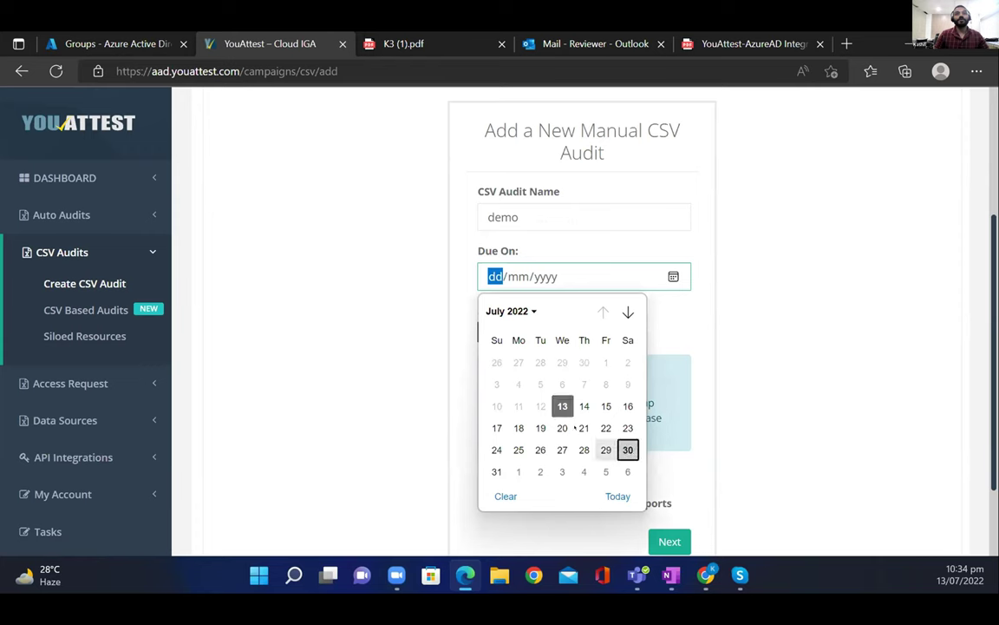
Step: Choose test_csv_file from the Test CSV folder as the demo audit's source file and continue to data mapping
left_click(510, 332)
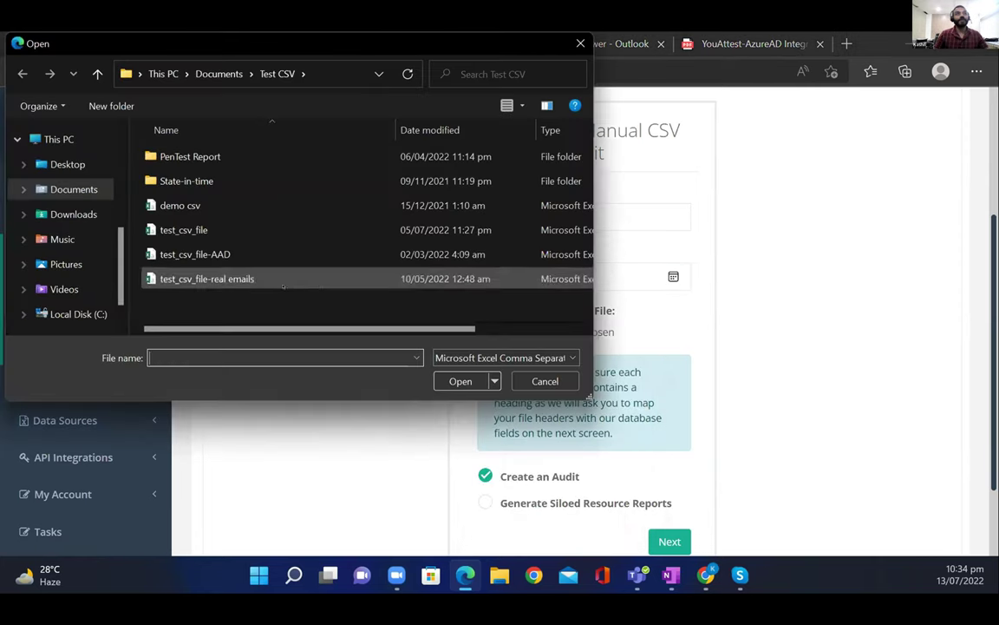
left_click(183, 229)
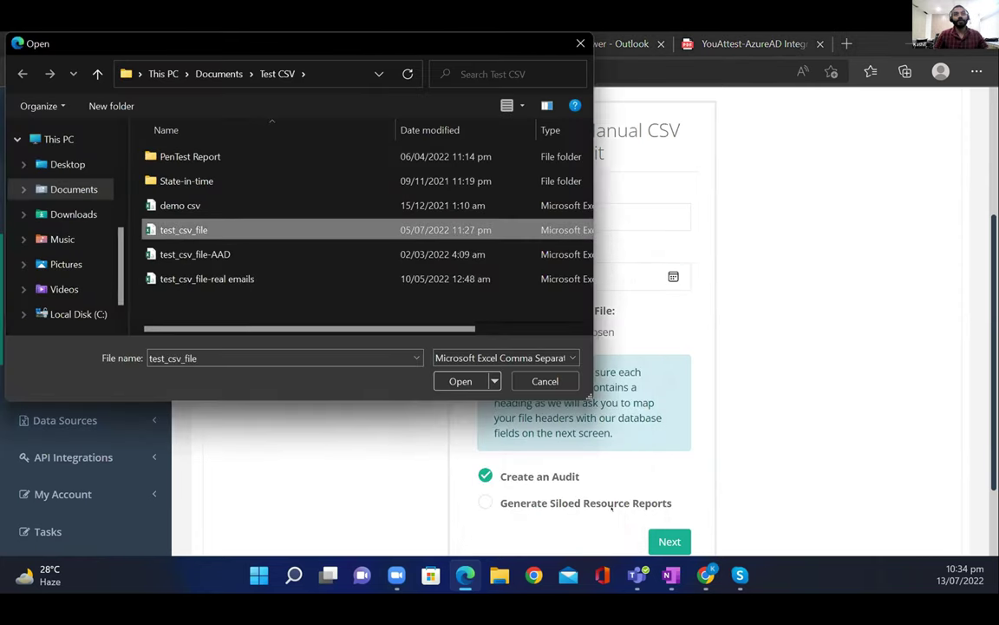
left_click(461, 381)
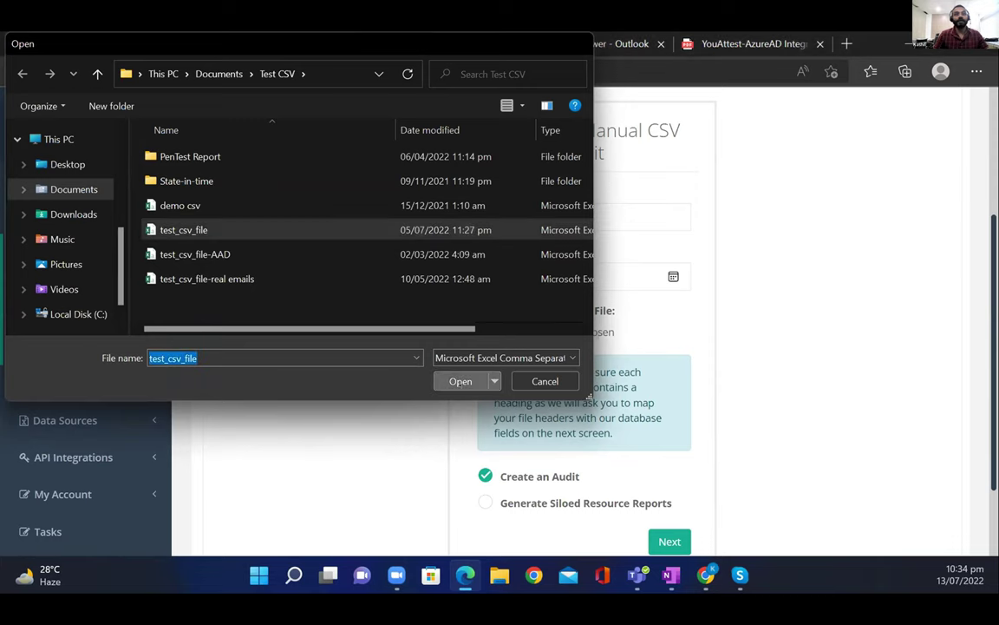
left_click(669, 540)
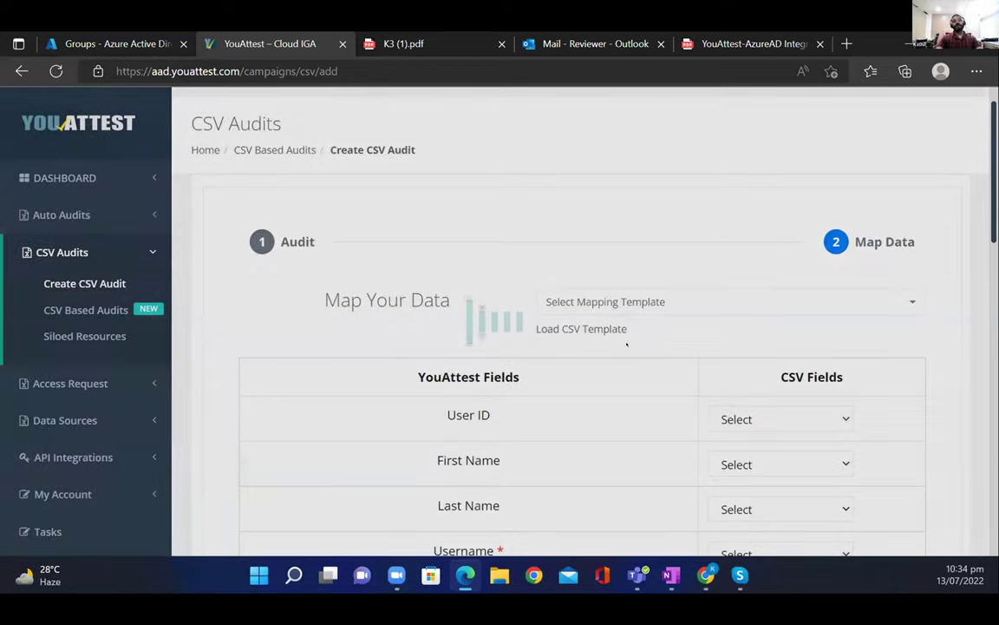
Step: View the CSV columns available for mapping to the User ID field without choosing one
scroll(625, 341, "down", 2)
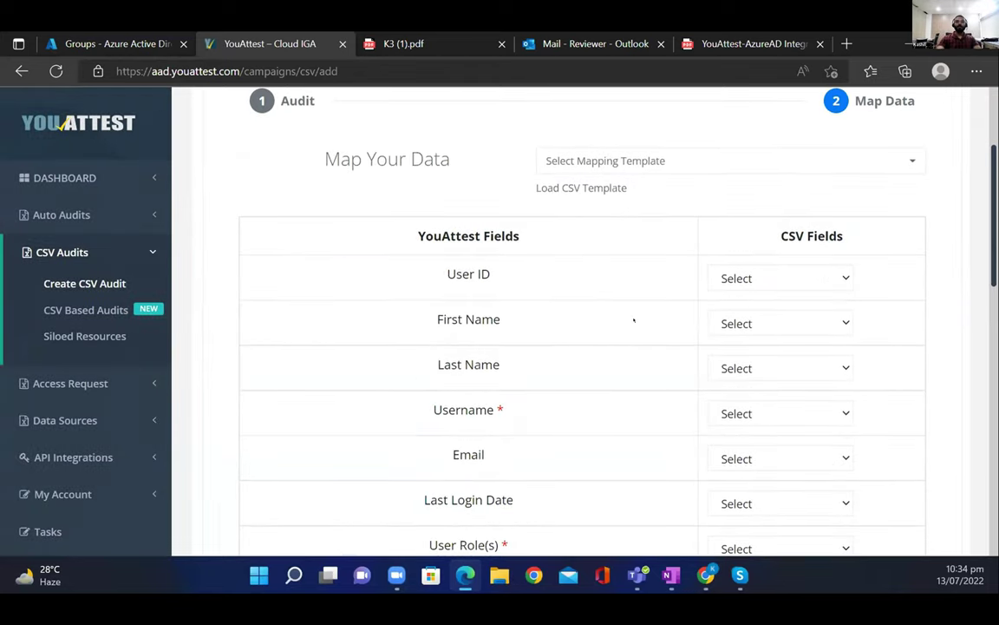
left_click(835, 276)
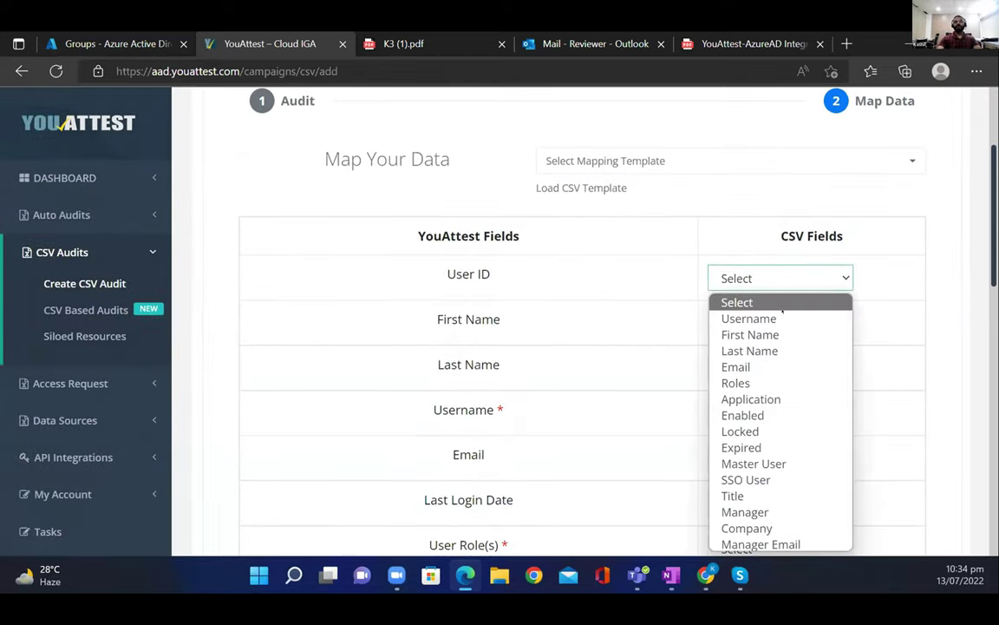
key("Down")
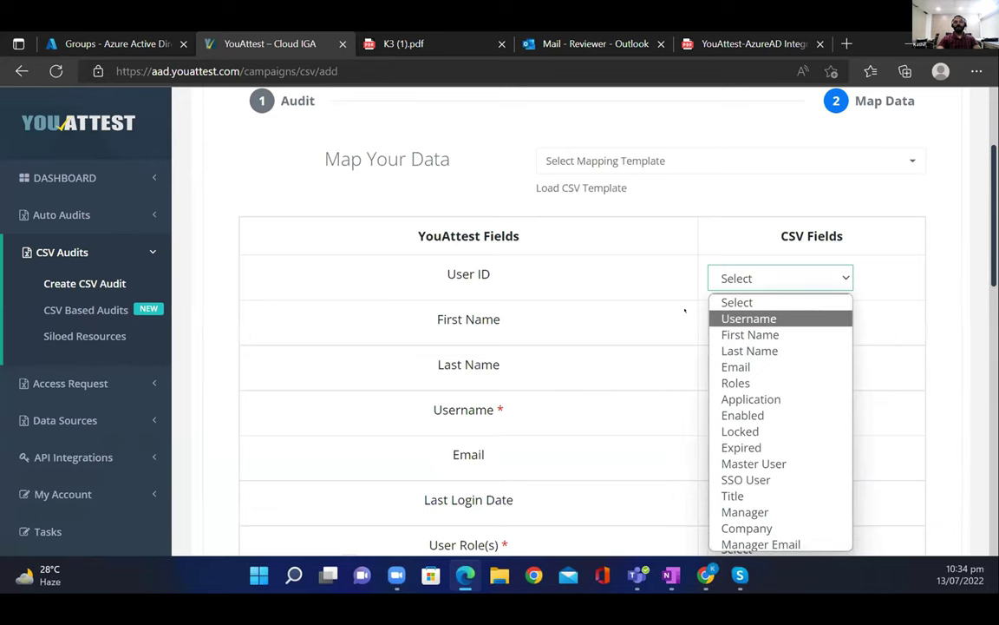
left_click(502, 286)
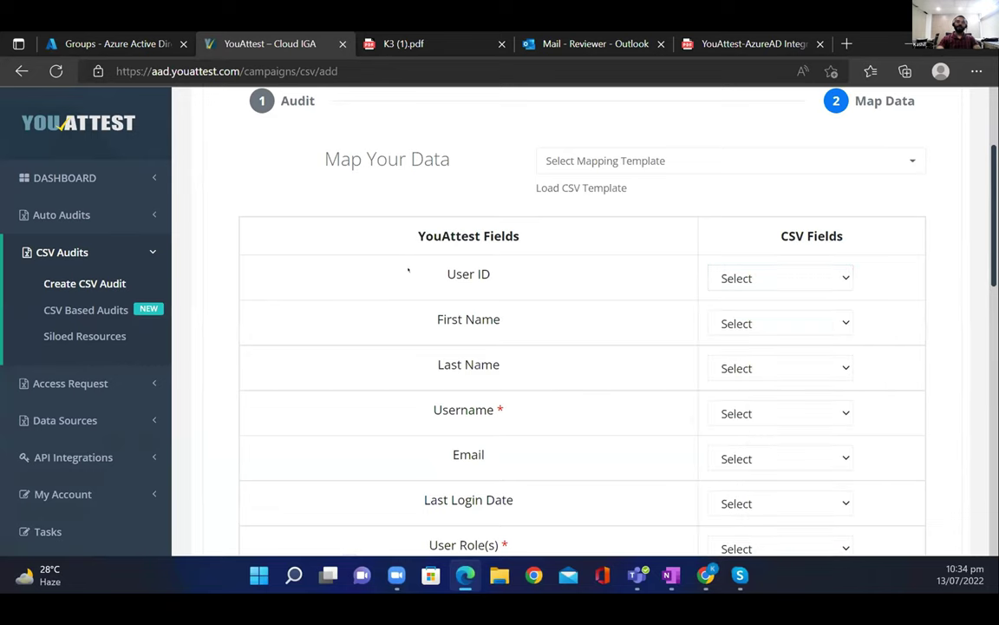
Step: Enable conversion of comma separated roles into individual line items and look over the remaining mapping fields and audit creation options
scroll(406, 270, "down", 1)
scroll(404, 269, "down", 1)
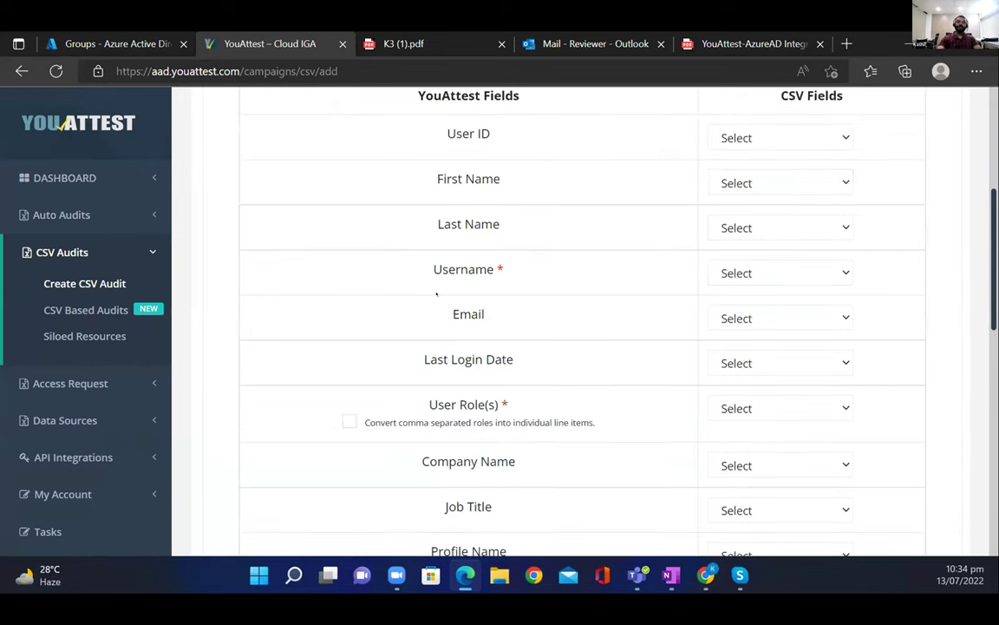
left_click(342, 420)
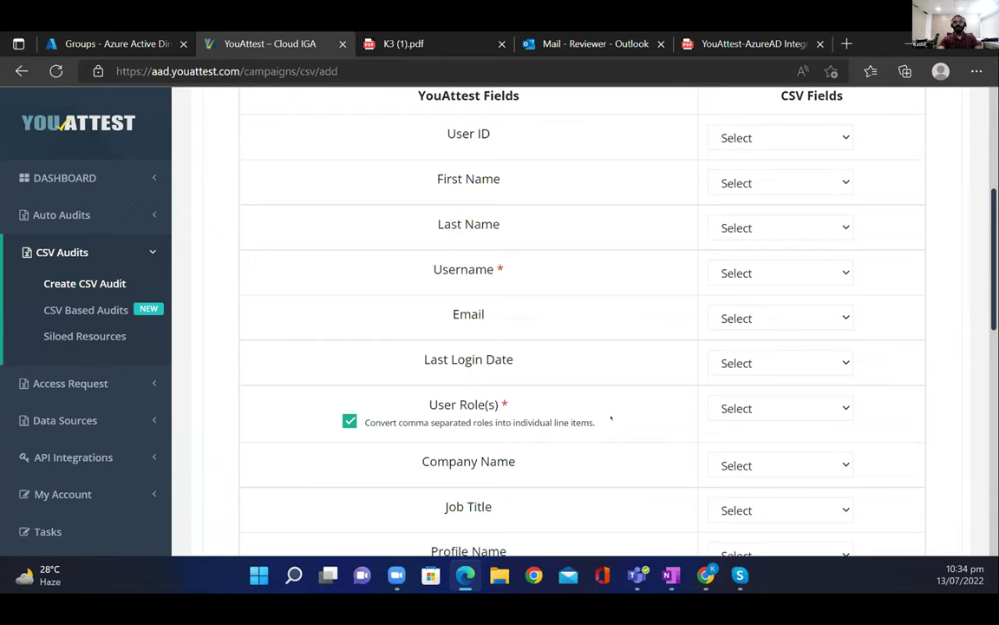
scroll(609, 425, "down", 8)
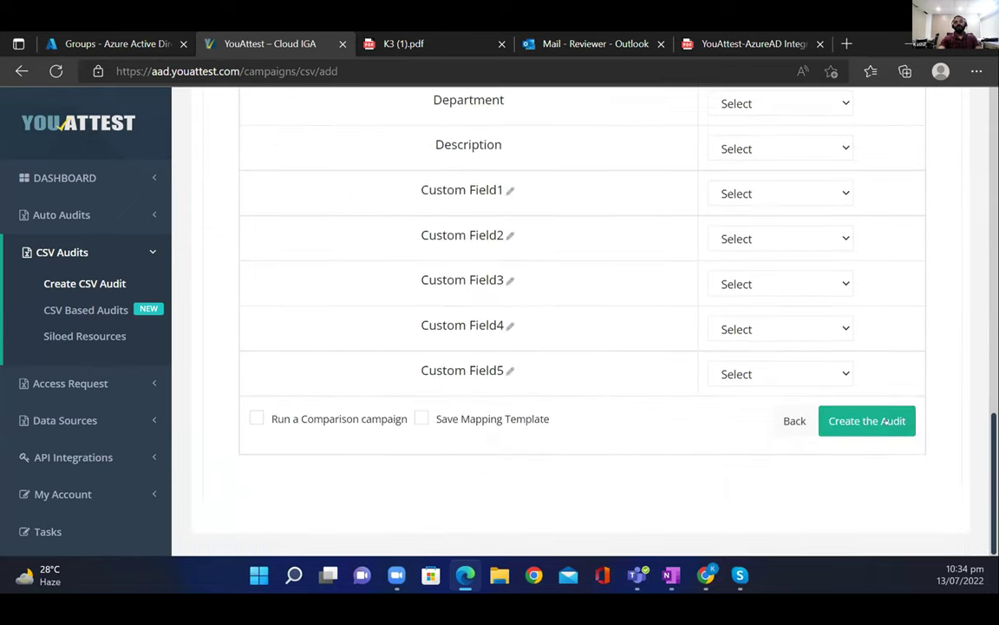
Step: Open the finance 01 audit from the CSV based audits list and view its user entries and available bulk actions
left_click(85, 309)
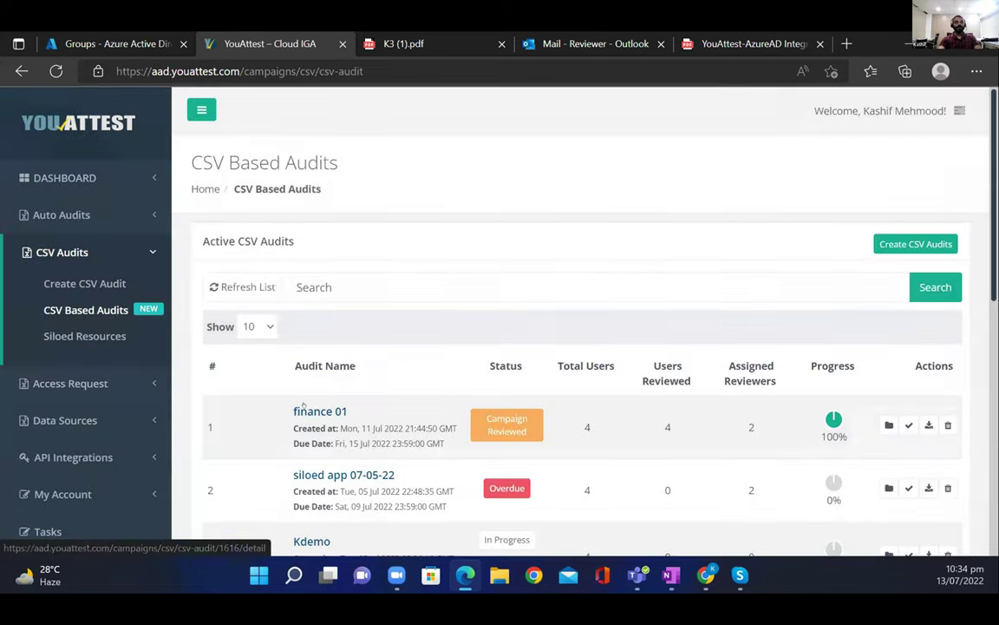
left_click(303, 405)
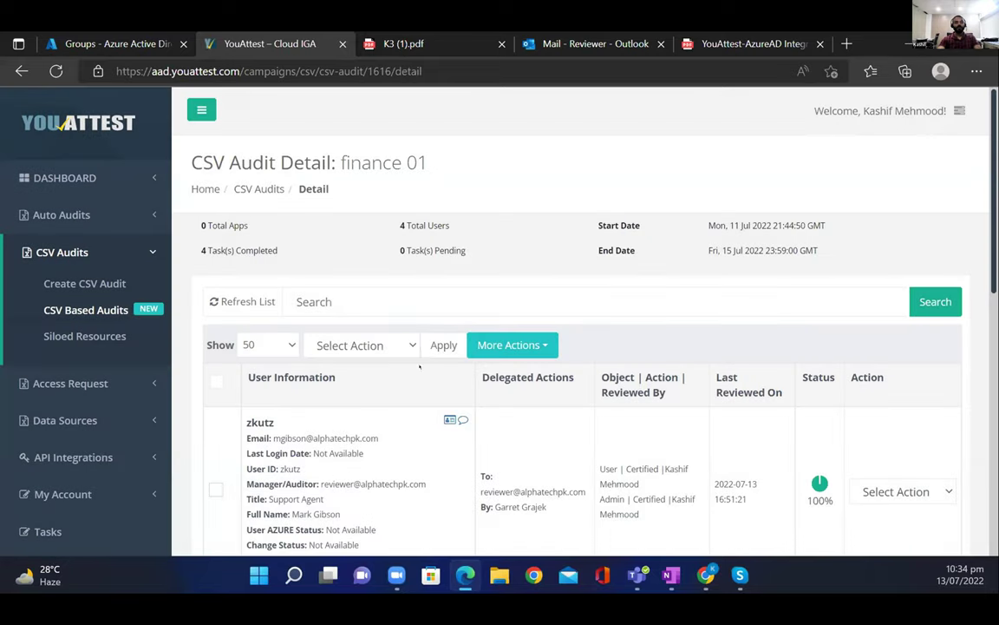
scroll(445, 348, "down", 2)
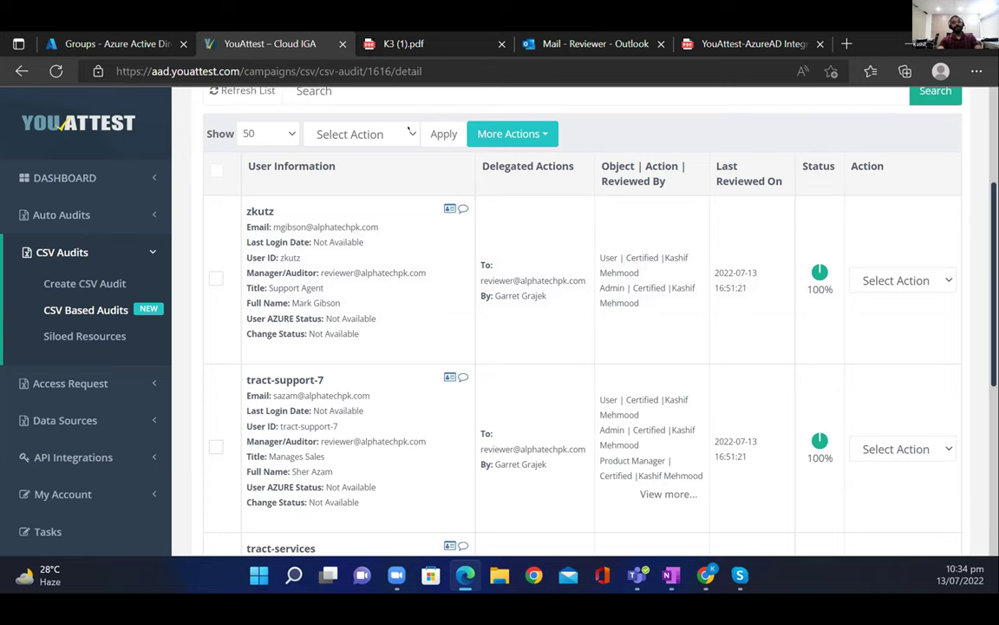
left_click(407, 132)
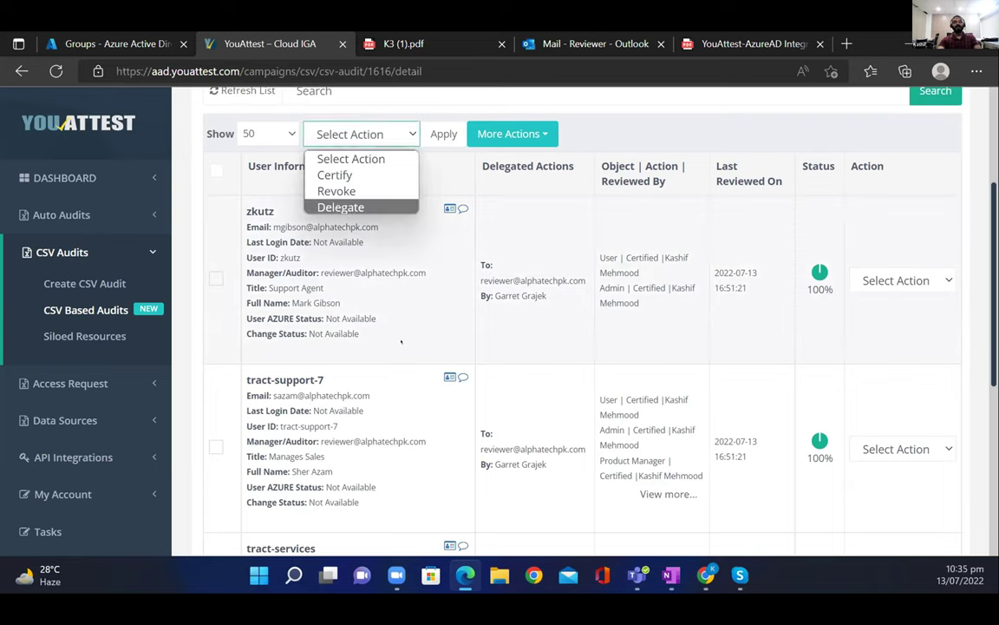
left_click(499, 176)
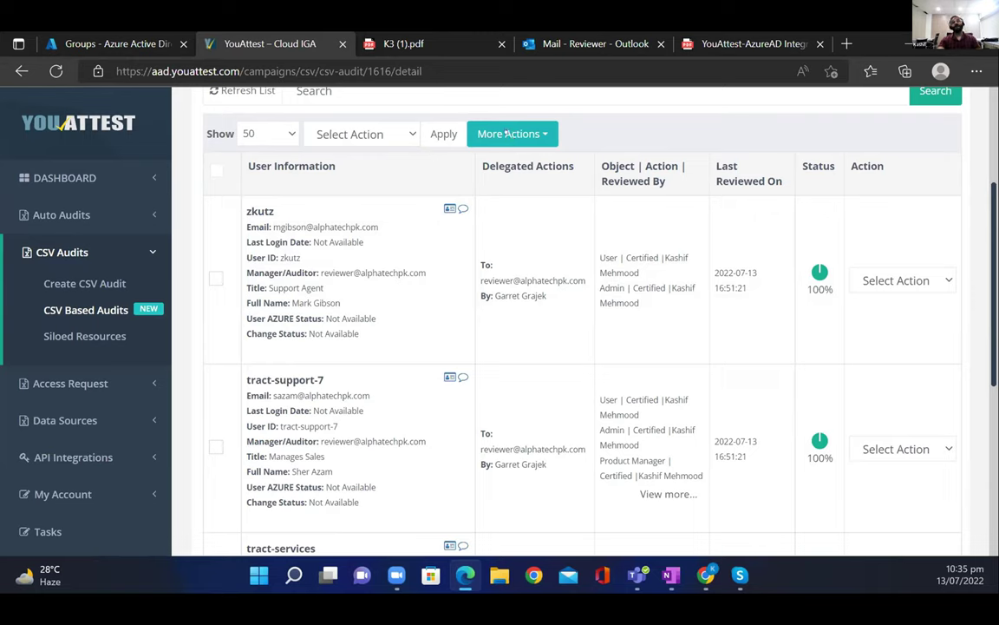
Step: Bring up the Azure data fetch options for finance 01, try AZURE User Status and AZURE Pull Manager, then decline the fetch
left_click(507, 133)
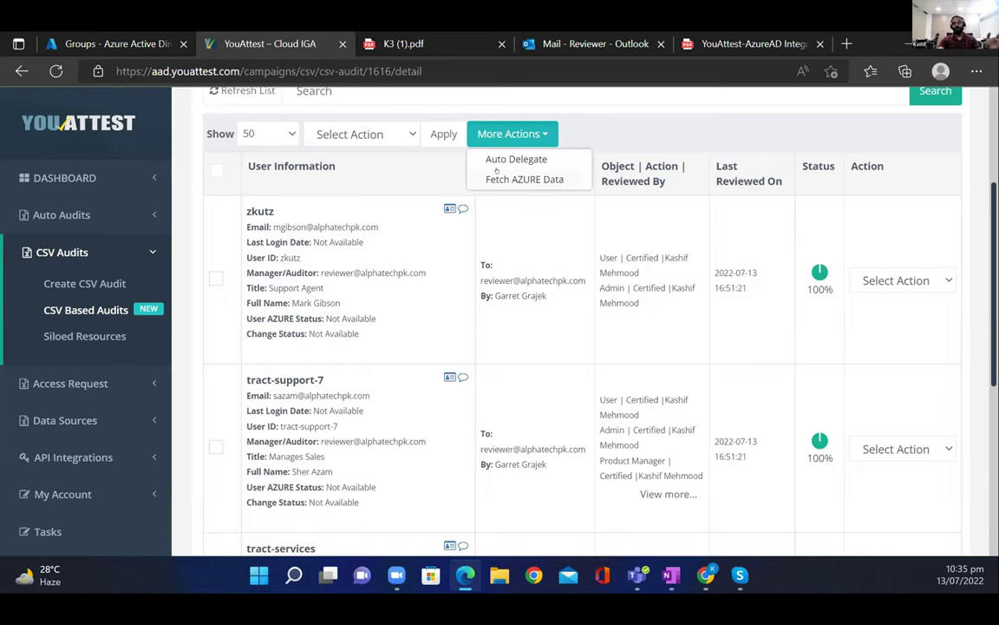
left_click(499, 178)
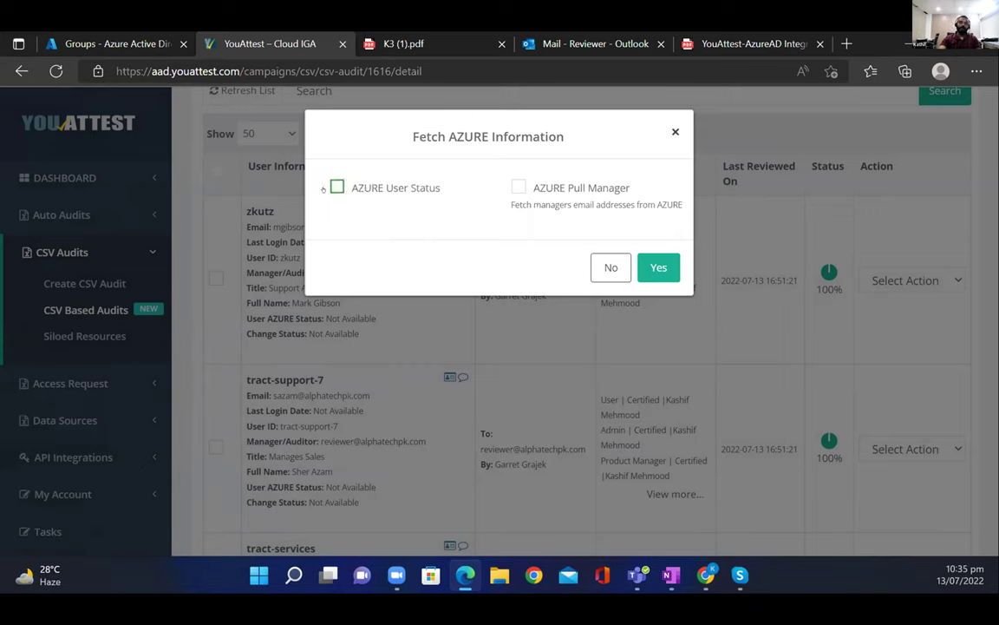
left_click(337, 187)
left_click(336, 186)
left_click(519, 188)
left_click(607, 267)
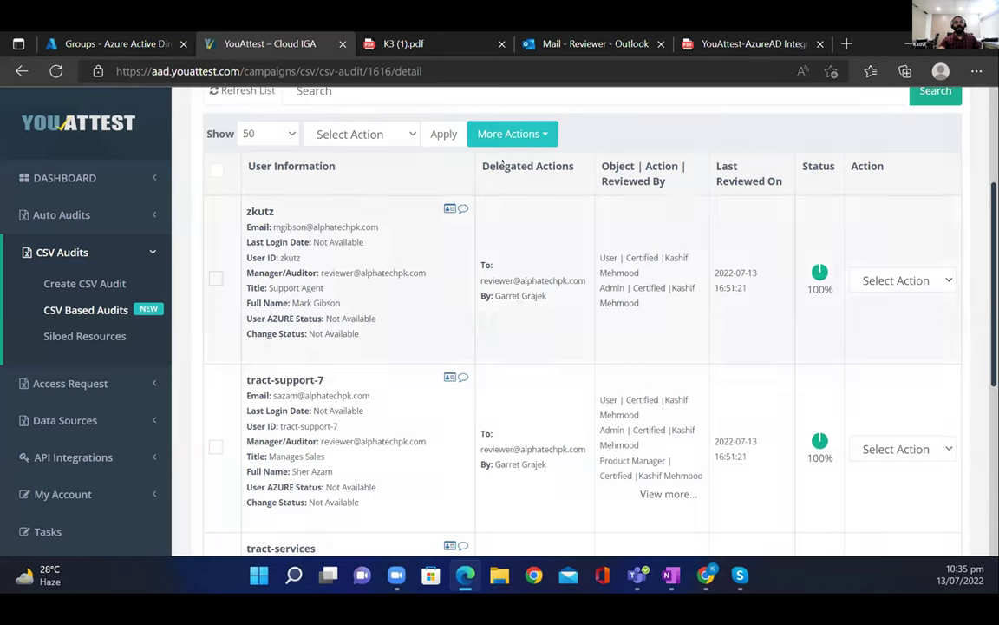
Step: View the additional bulk actions available for the finance 01 audit and return to the CSV based audits list
left_click(499, 134)
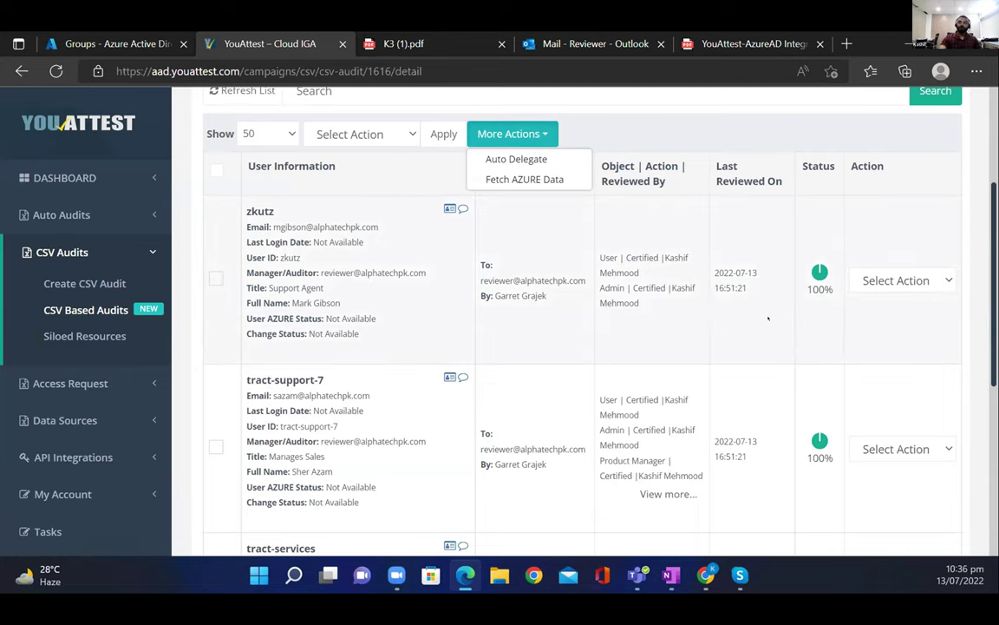
left_click(819, 235)
scroll(819, 234, "up", 3)
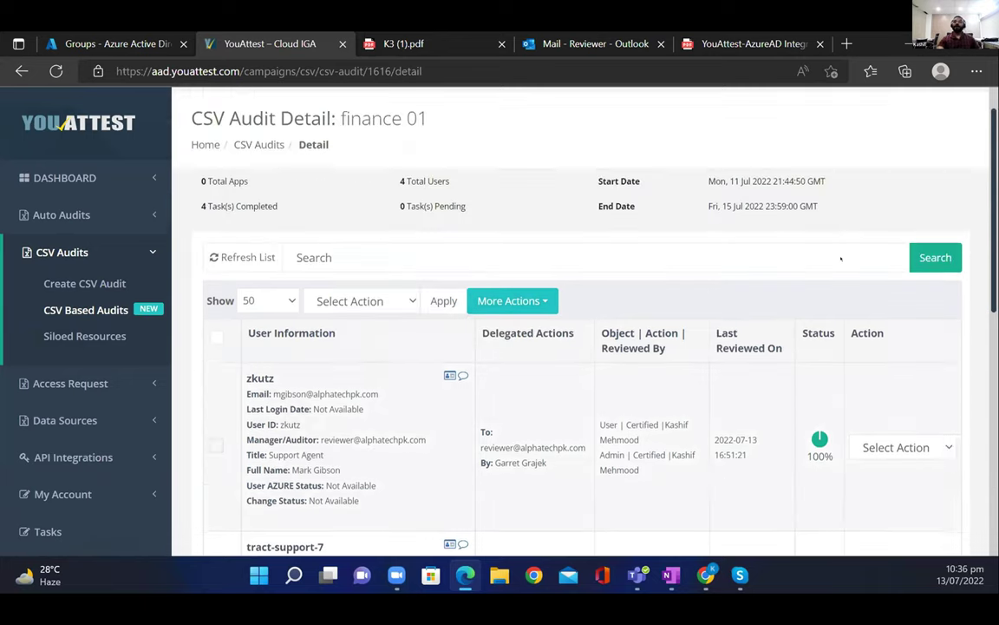
left_click(110, 306)
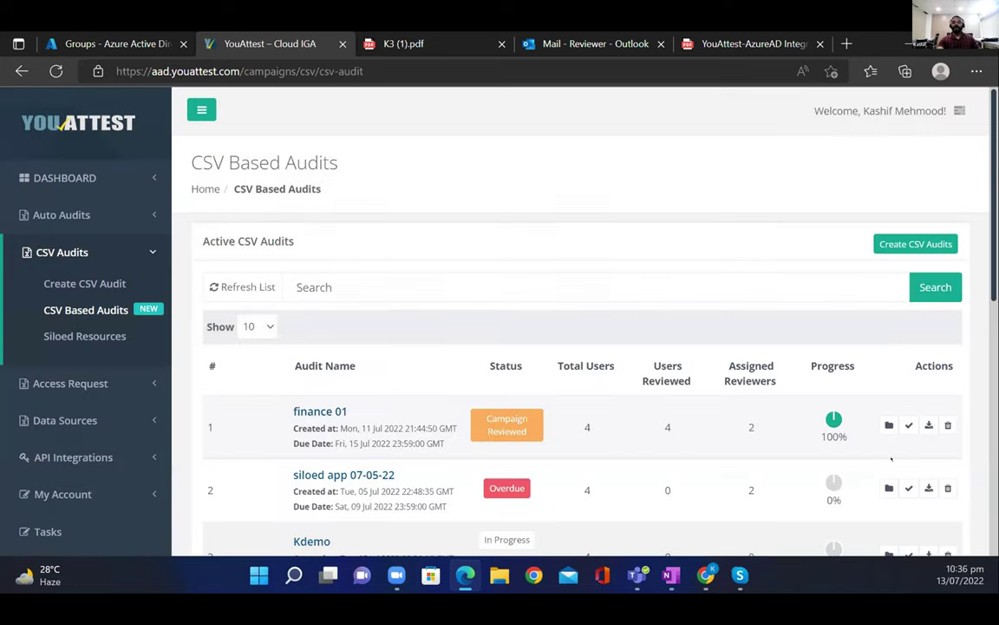
Step: Look over the audit report options for finance 01, including the recipient field, and close them without emailing a report
left_click(928, 424)
left_click(318, 263)
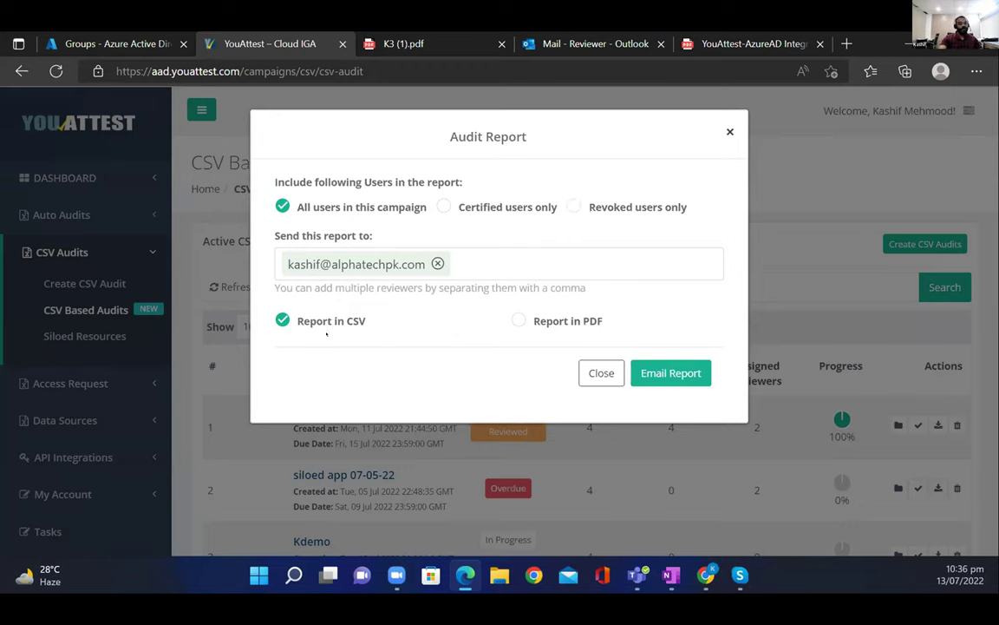
left_click(602, 372)
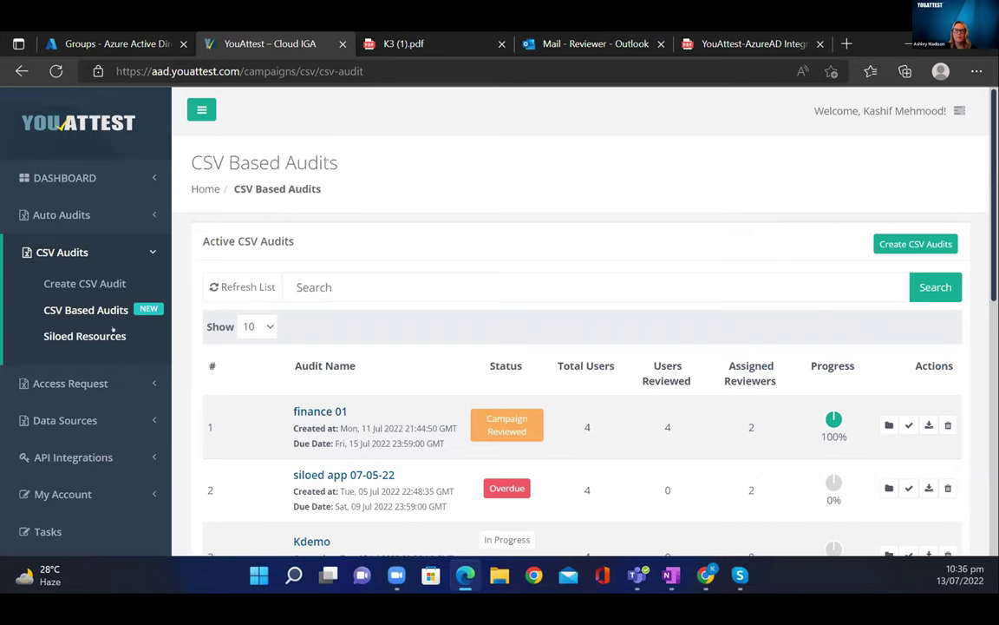
Step: Mark the finance 01 audit as complete in the CSV based audits list
scroll(675, 311, "down", 2)
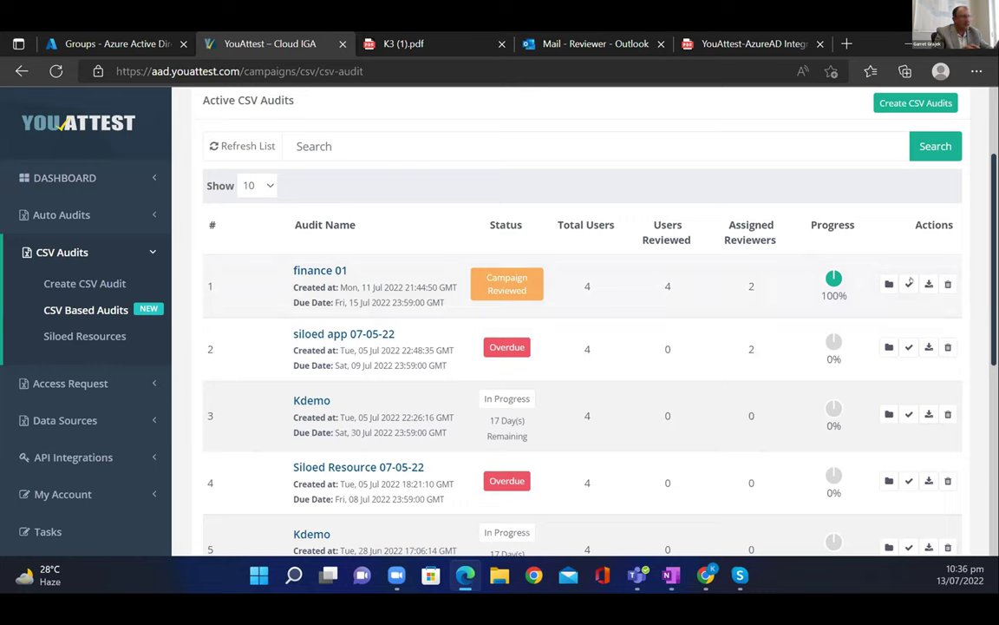
left_click(909, 282)
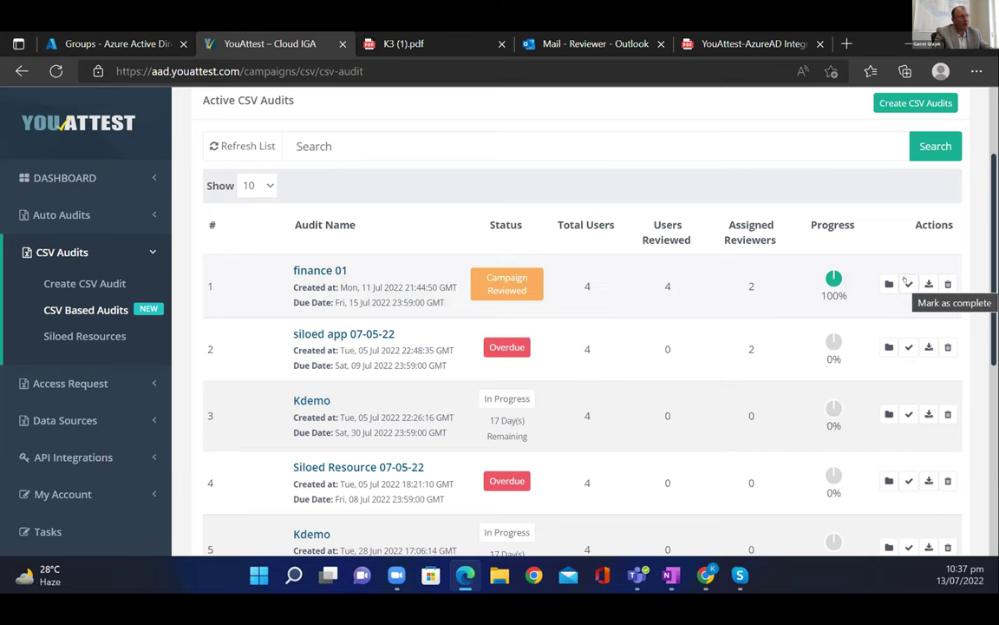
left_click(908, 283)
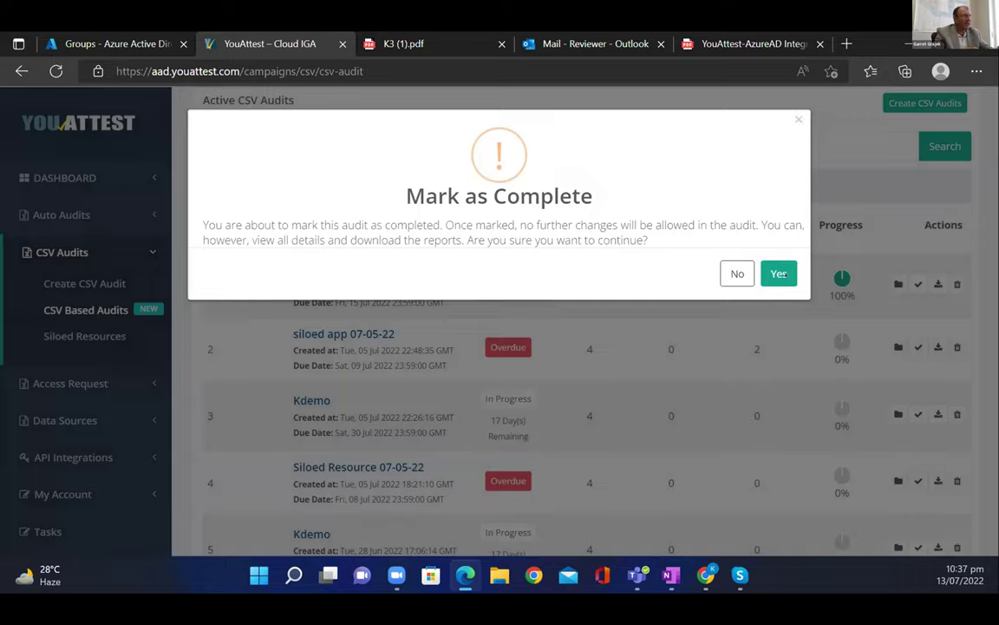
left_click(779, 274)
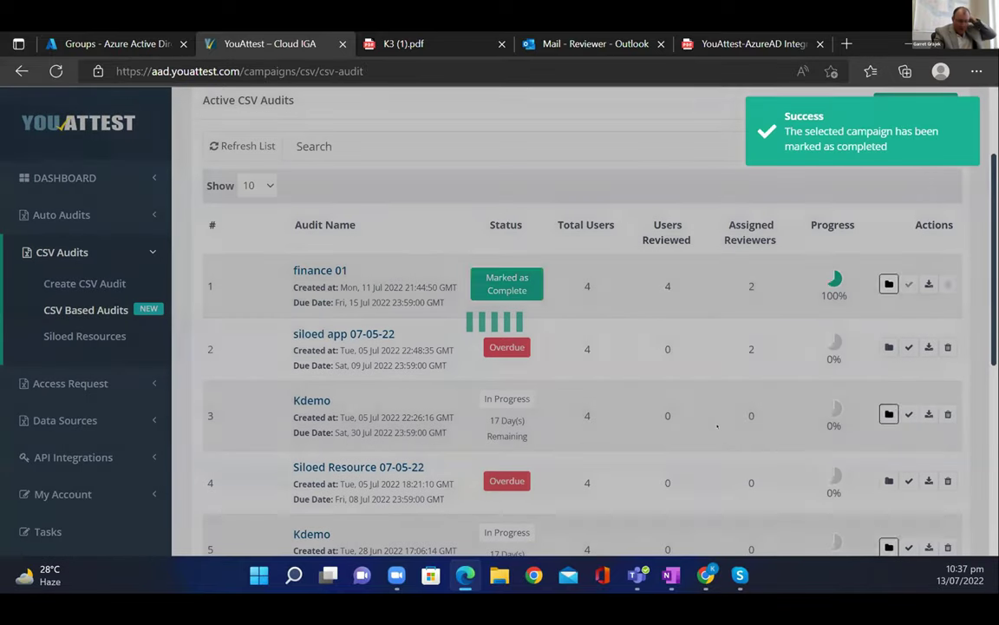